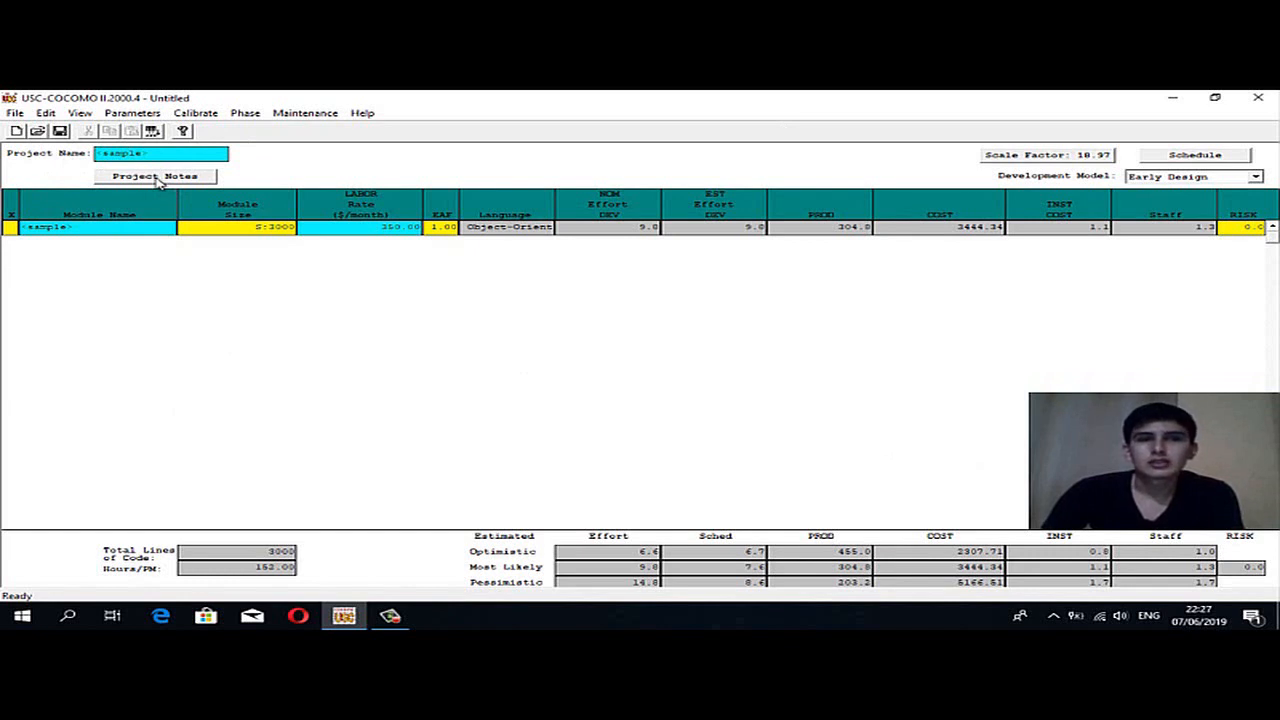
Step: Look at the project notes window and the available development model options without changing them
{"action": "left_click", "coordinate": [157, 180]}
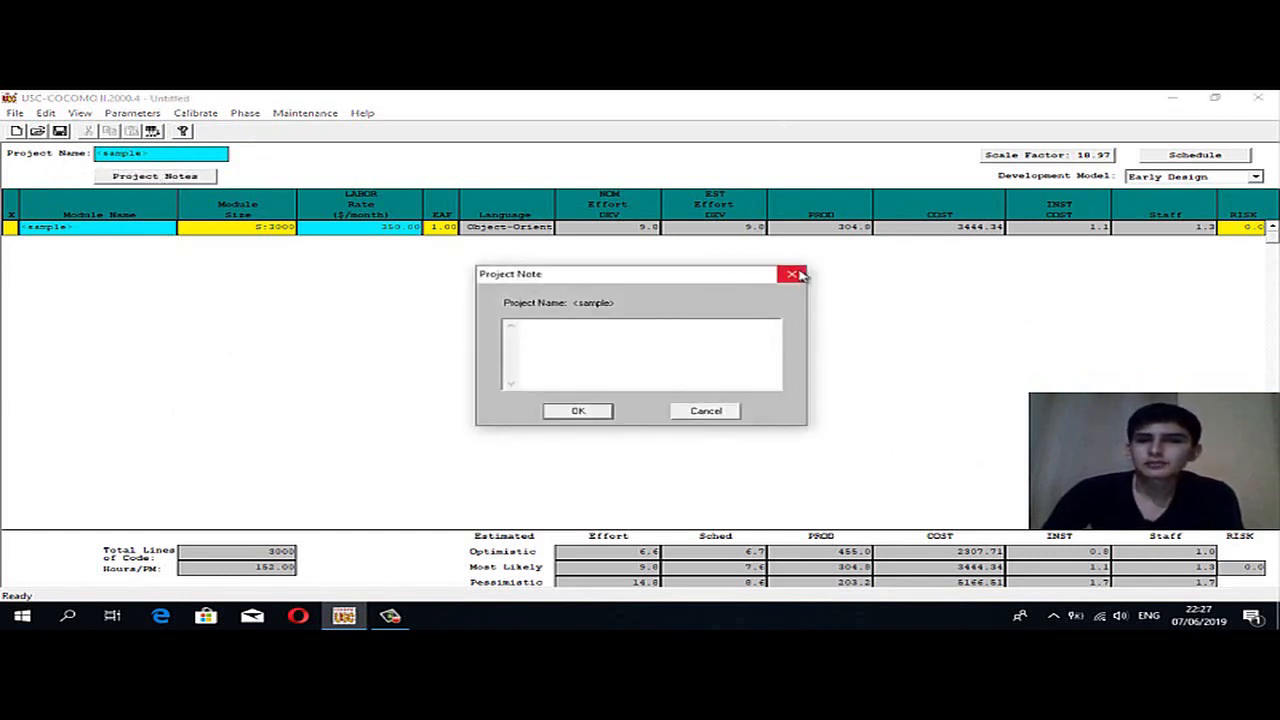
{"action": "left_click", "coordinate": [791, 274]}
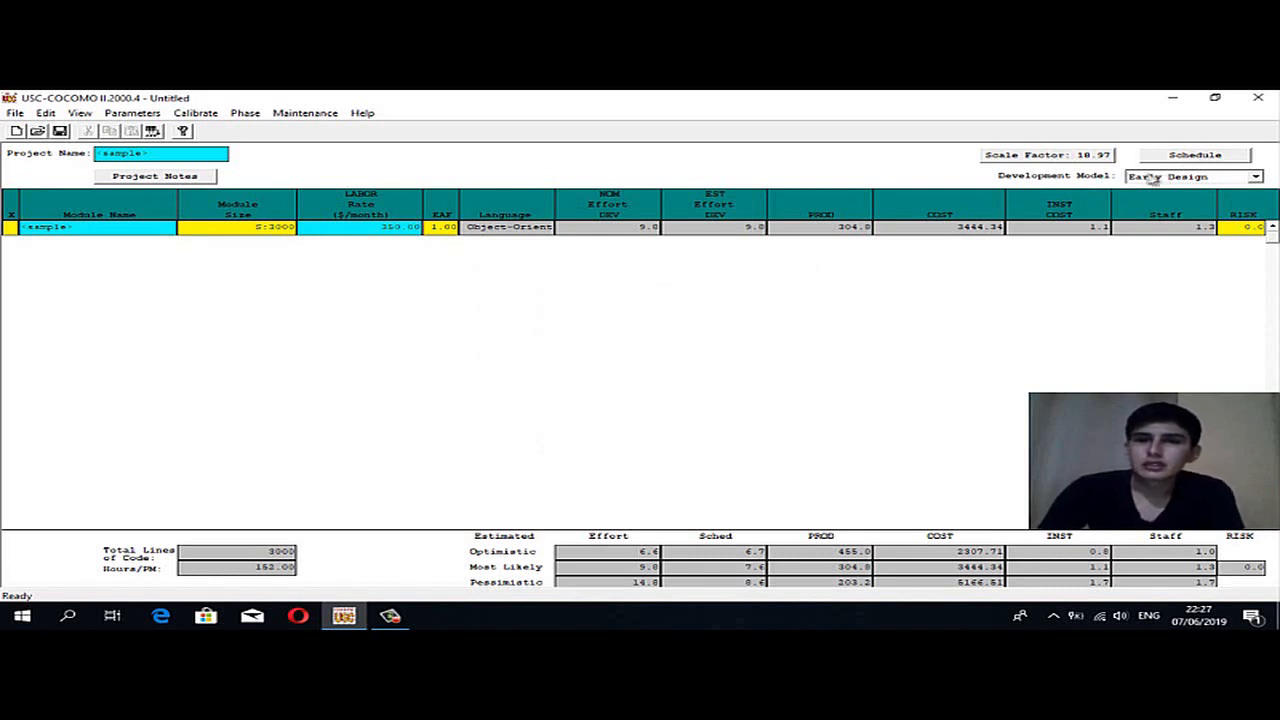
{"action": "left_click", "coordinate": [1246, 179]}
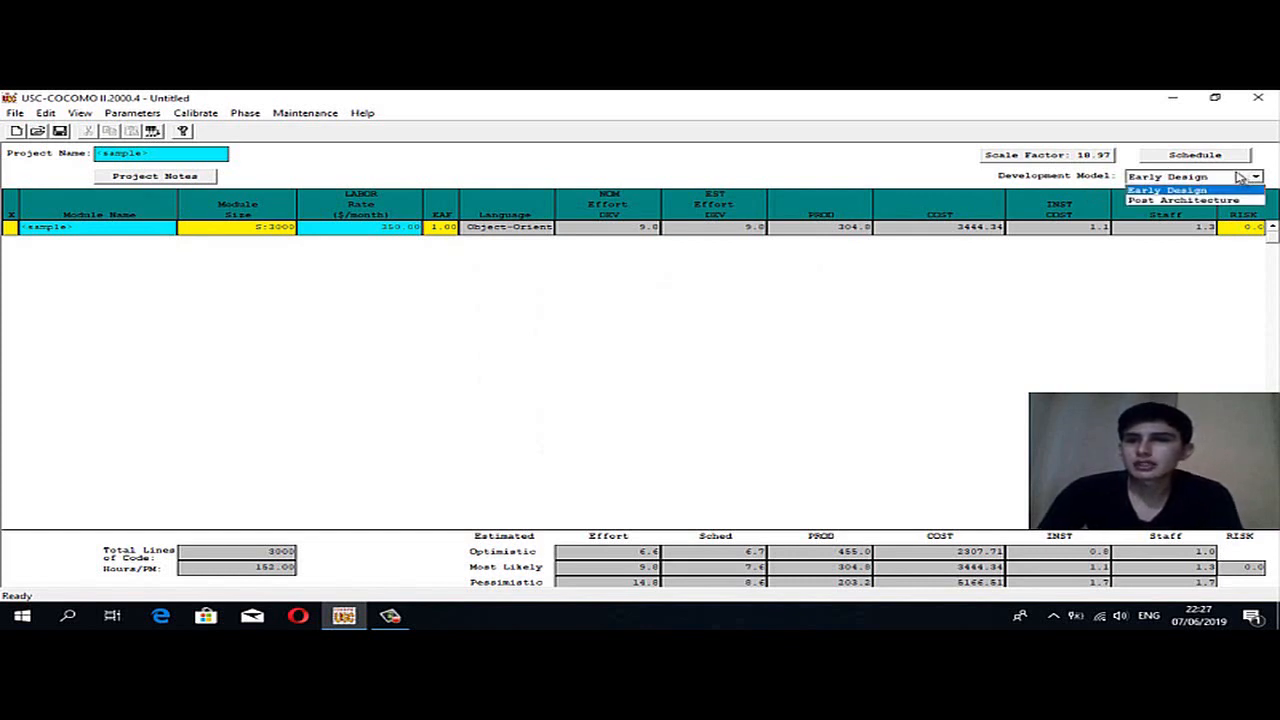
{"action": "left_click", "coordinate": [1236, 176]}
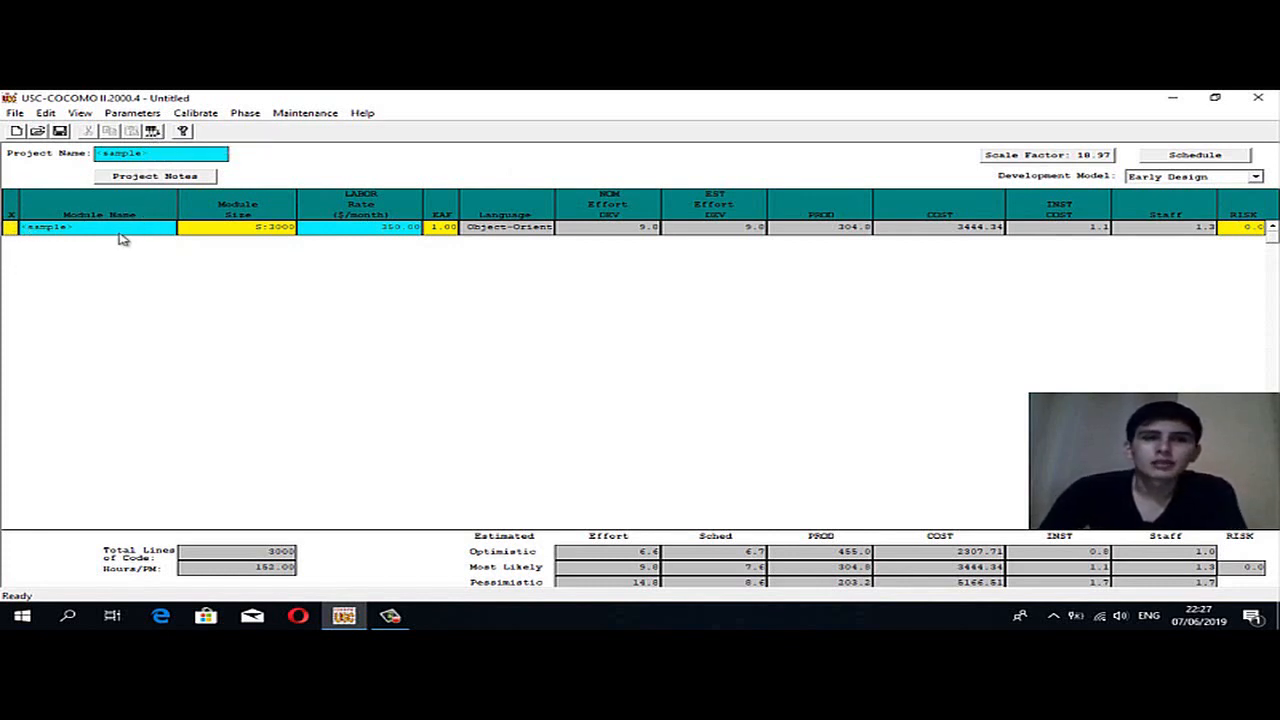
Step: Inspect the sample module's size settings, including its SLOC value, and close them unchanged
{"action": "left_click", "coordinate": [258, 229]}
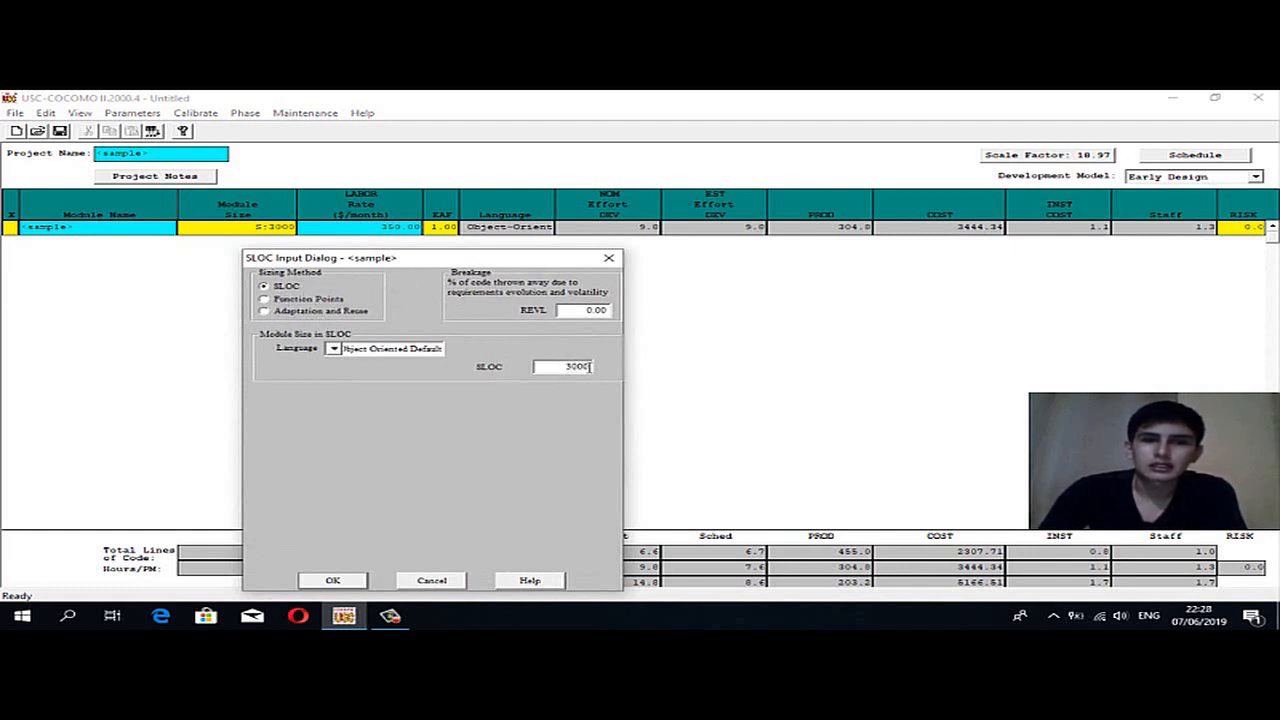
{"action": "left_click_drag", "start_coordinate": [590, 366], "coordinate": [555, 370]}
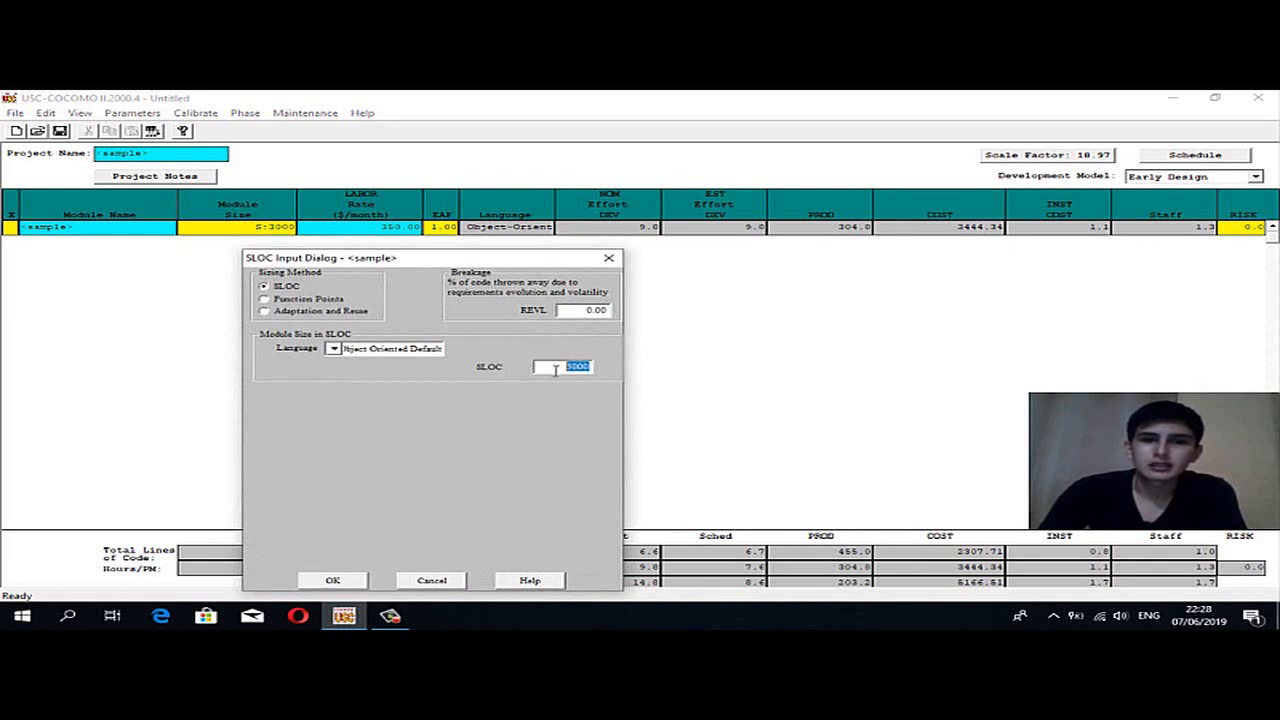
{"action": "left_click", "coordinate": [606, 259]}
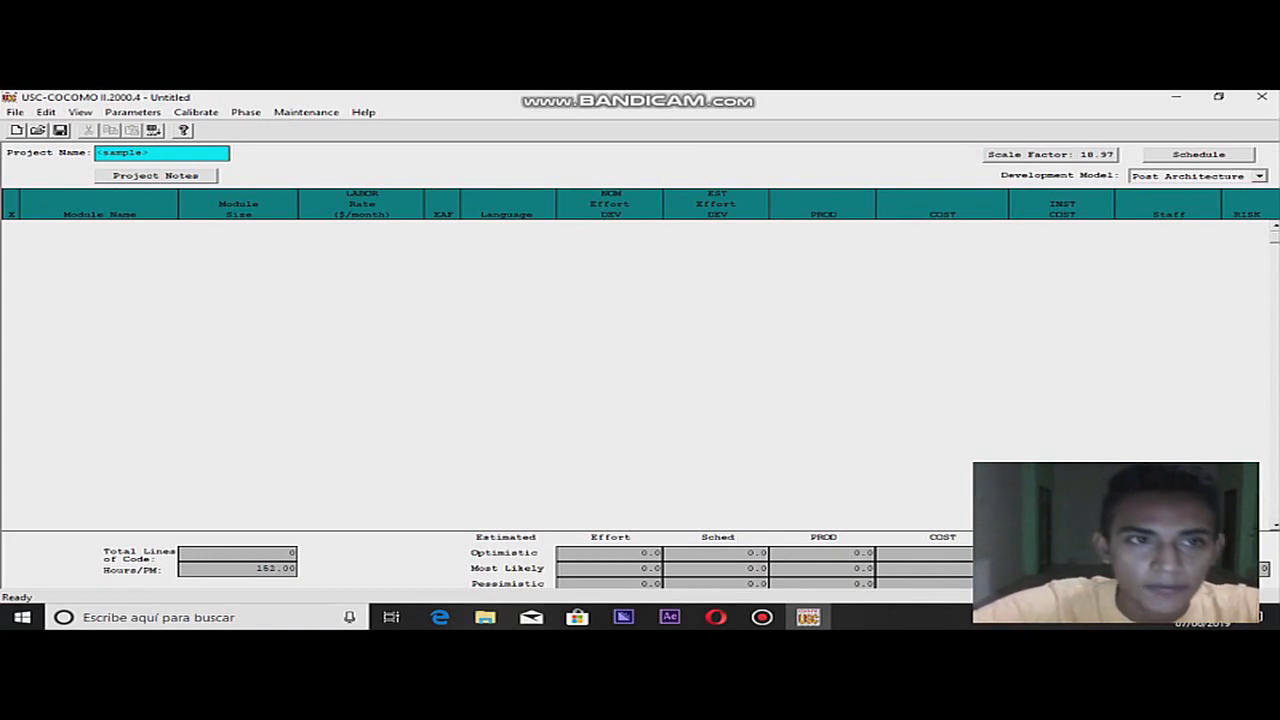
Step: Add a new module to the project and rename it <Desarrollo>
{"action": "left_click", "coordinate": [153, 130]}
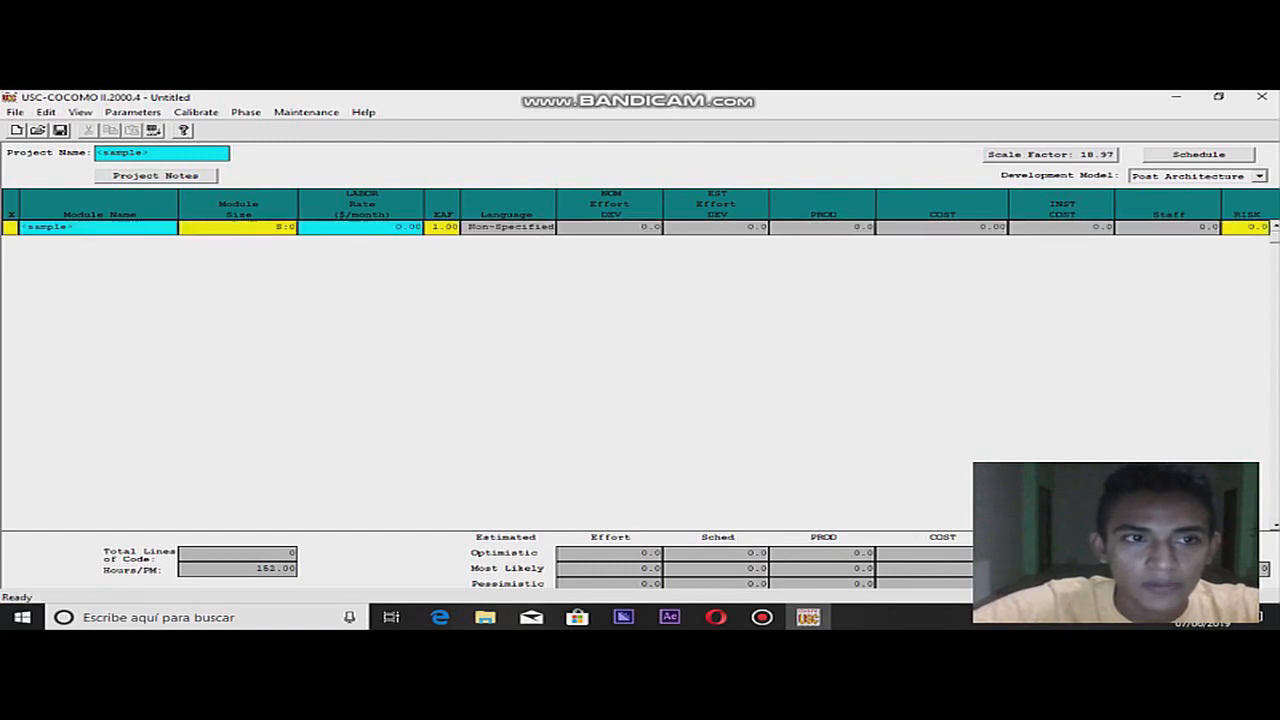
{"action": "left_click", "coordinate": [75, 227]}
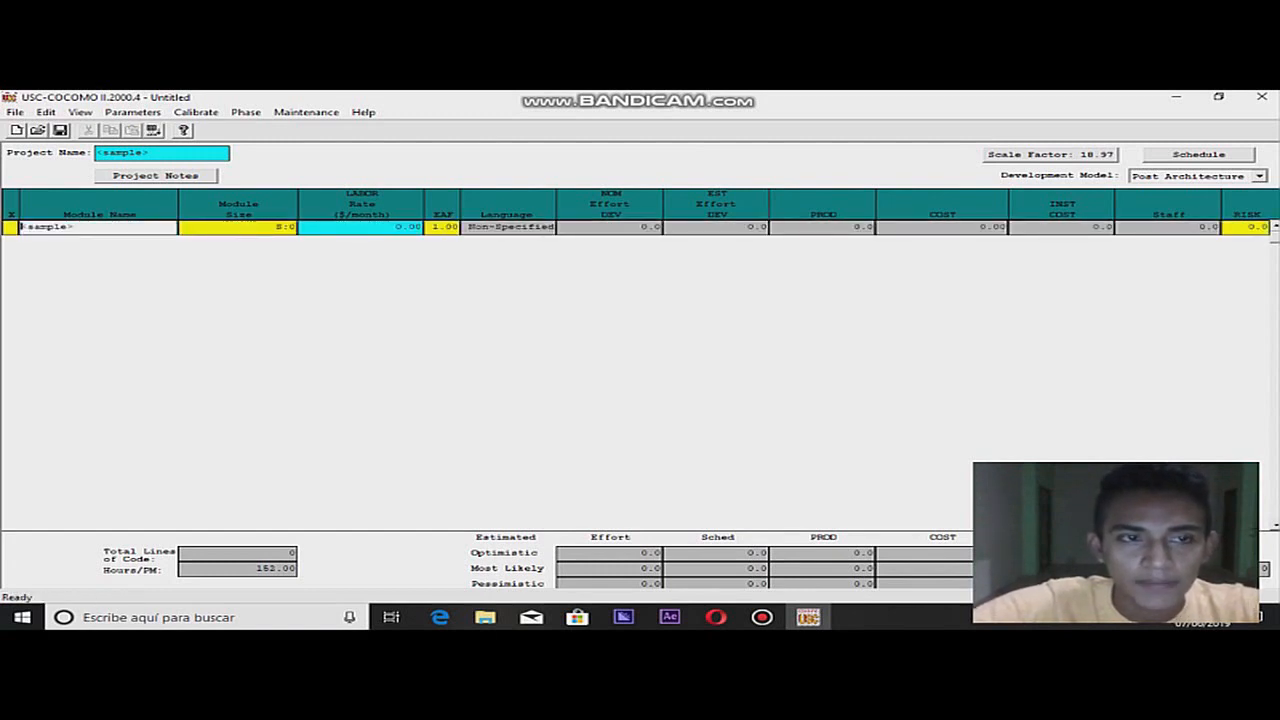
{"action": "key", "text": "Return"}
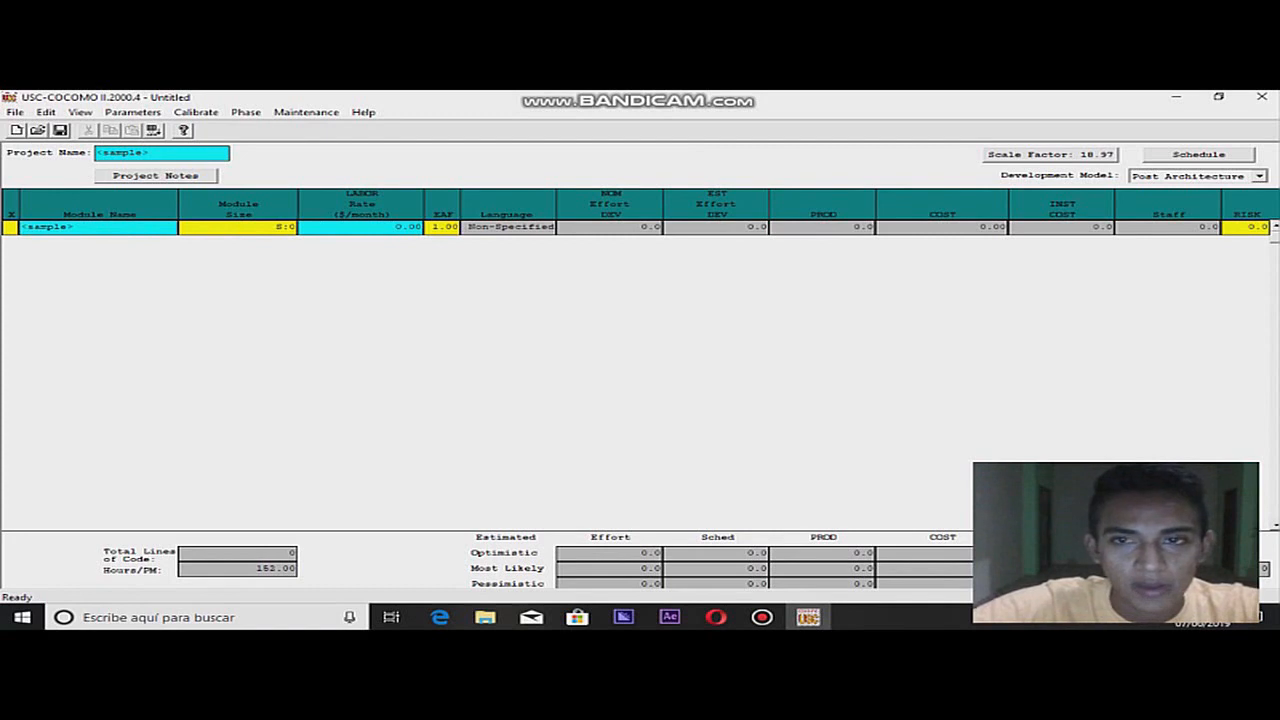
{"action": "double_click", "coordinate": [60, 227]}
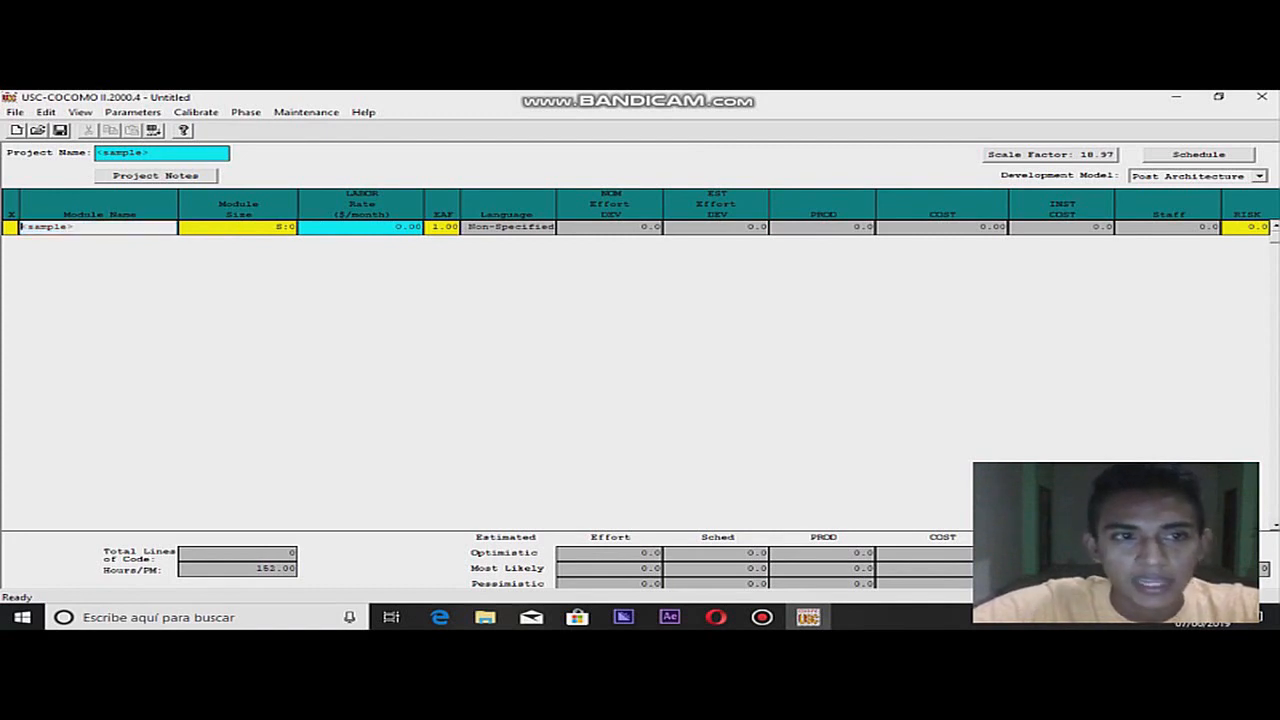
{"action": "left_click", "coordinate": [60, 227]}
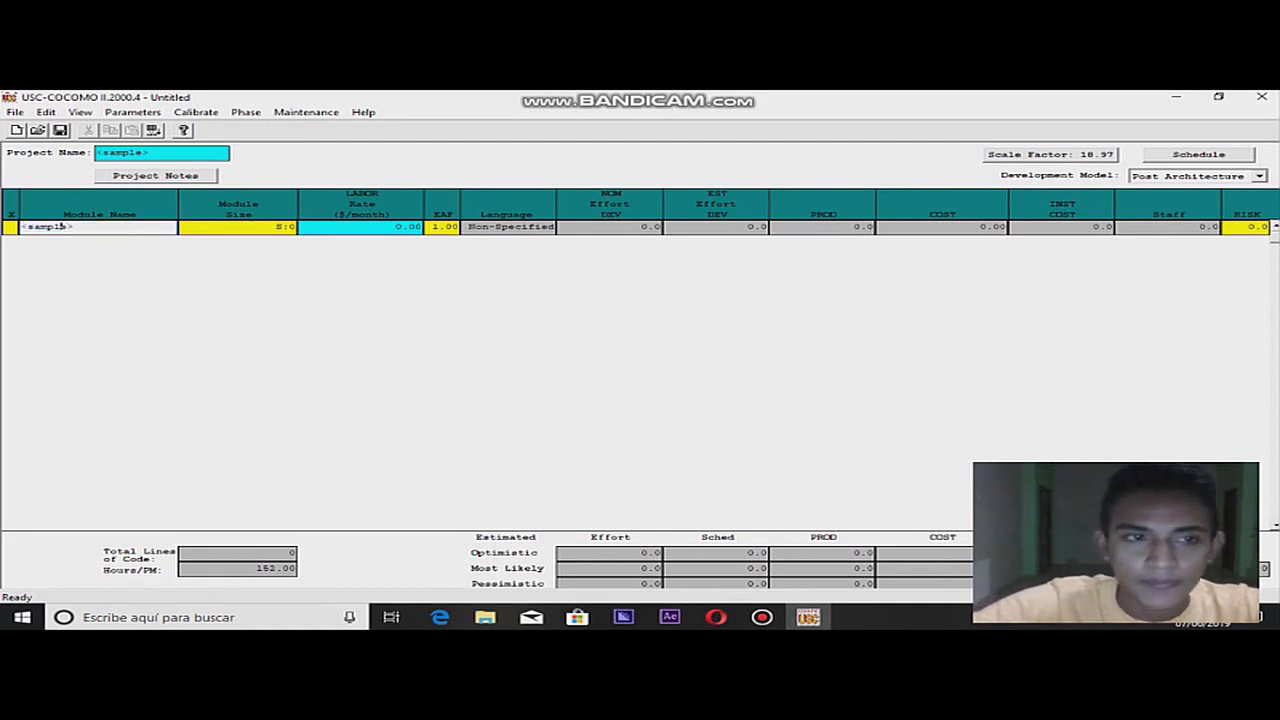
{"action": "key", "text": "BackSpace"}
{"action": "key", "text": "BackSpace"}
{"action": "key", "text": "BackSpace"}
{"action": "key", "text": "BackSpace"}
{"action": "key", "text": "BackSpace"}
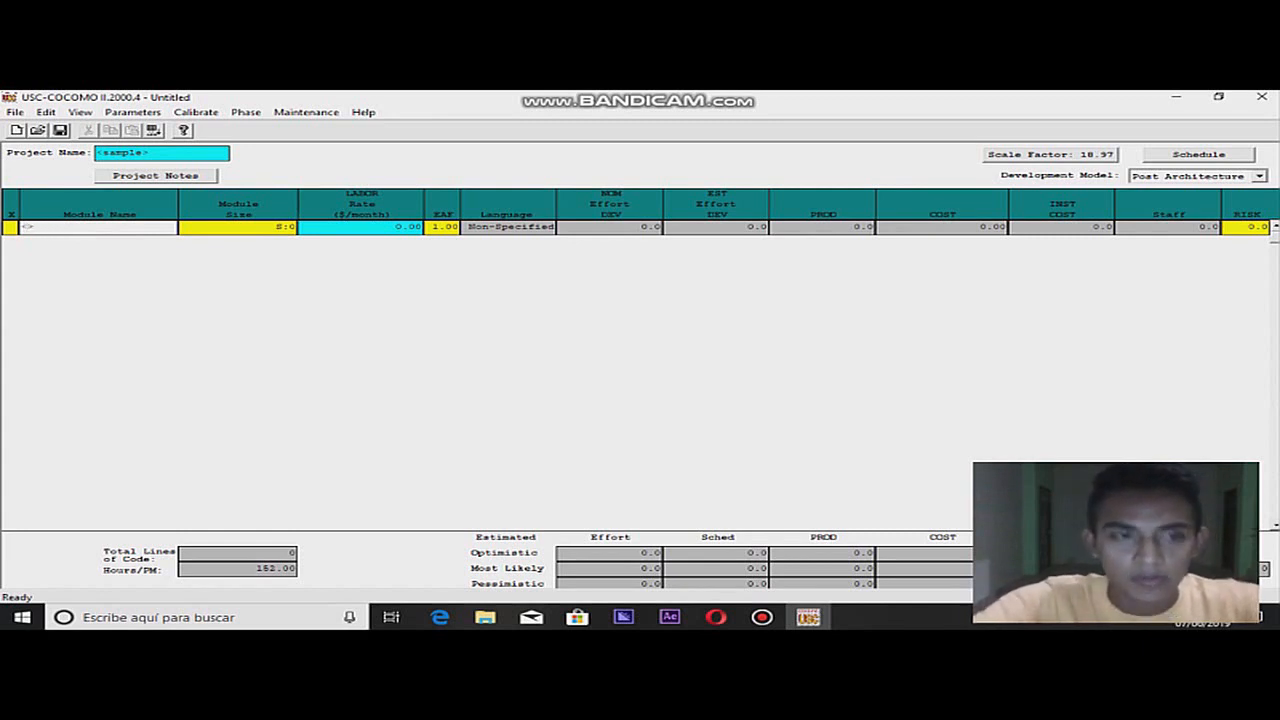
{"action": "type", "text": "Desarrollo"}
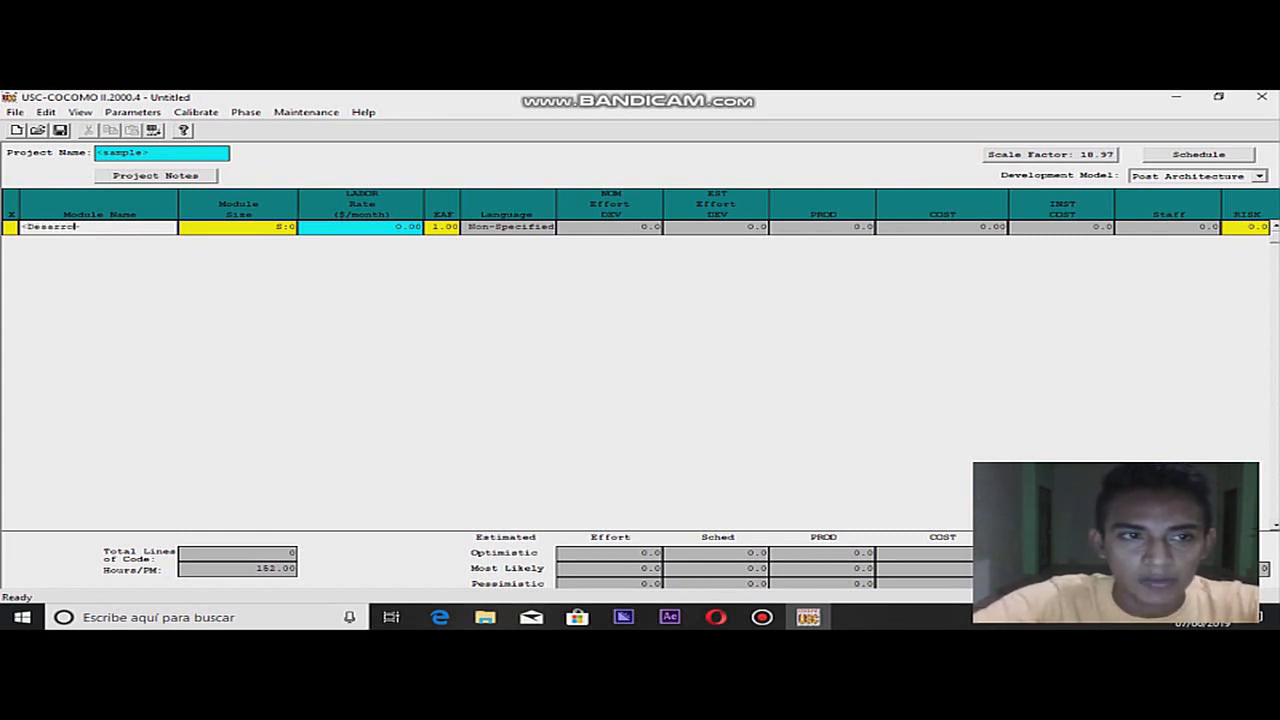
{"action": "key", "text": "Return"}
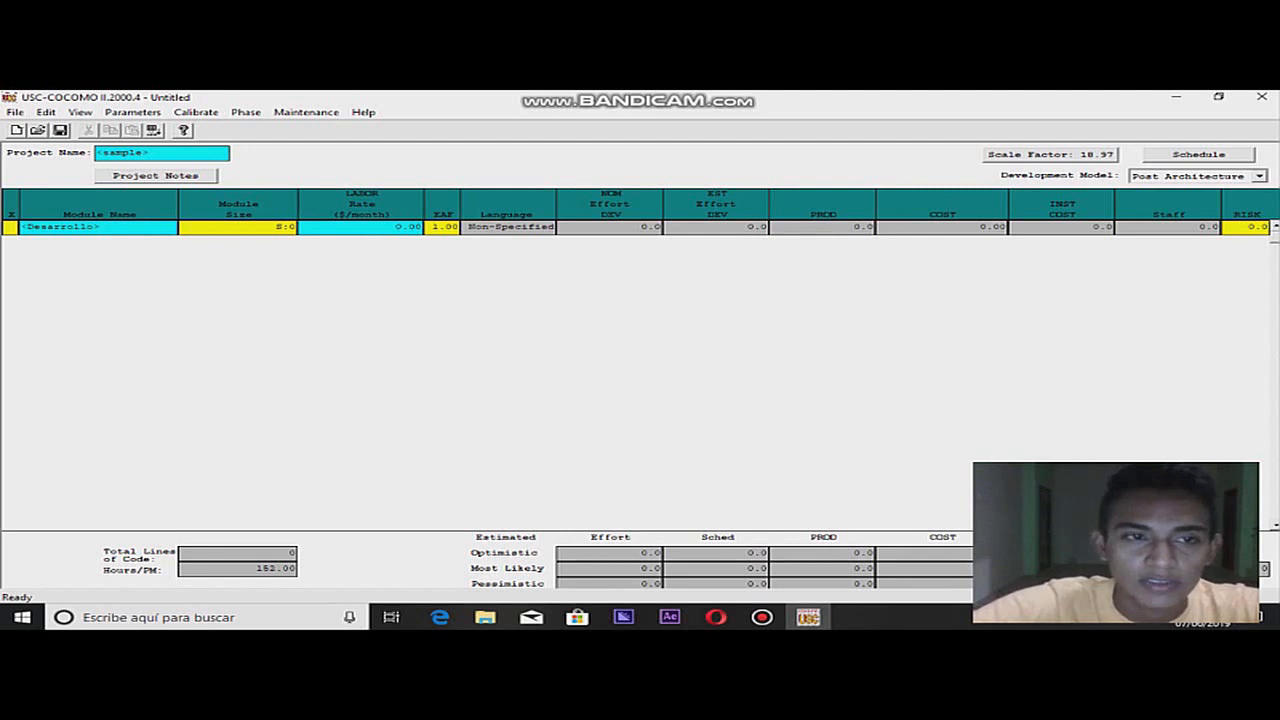
Step: Open the size settings of the <Desarrollo> module and set its language to JAVA
{"action": "left_click", "coordinate": [240, 228]}
{"action": "left_click_drag", "start_coordinate": [430, 251], "coordinate": [525, 210]}
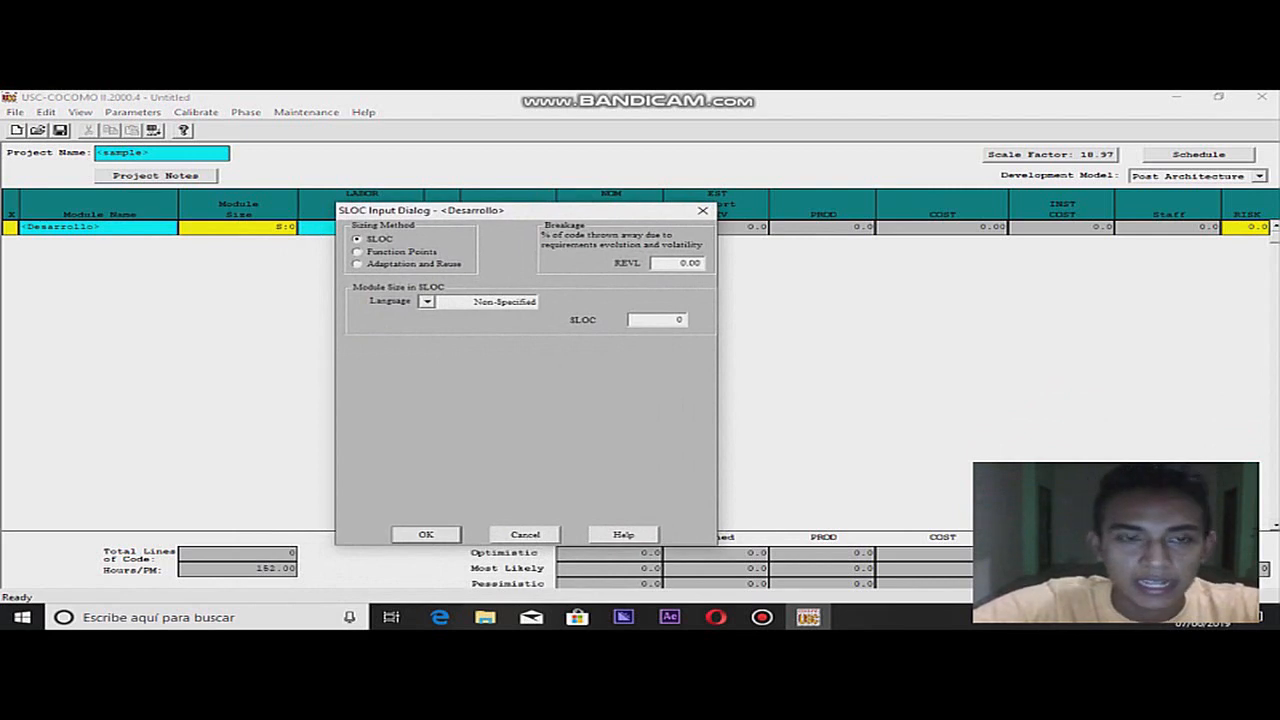
{"action": "left_click_drag", "start_coordinate": [525, 210], "coordinate": [529, 180]}
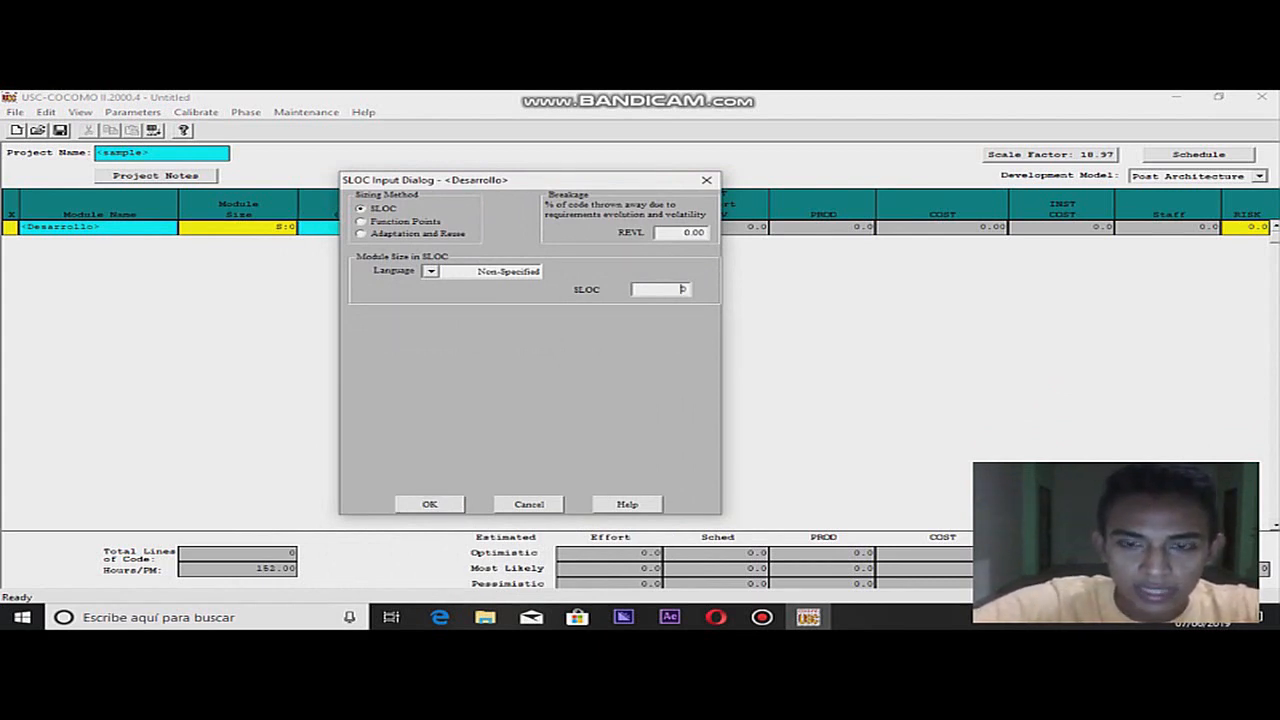
{"action": "key", "text": "Delete"}
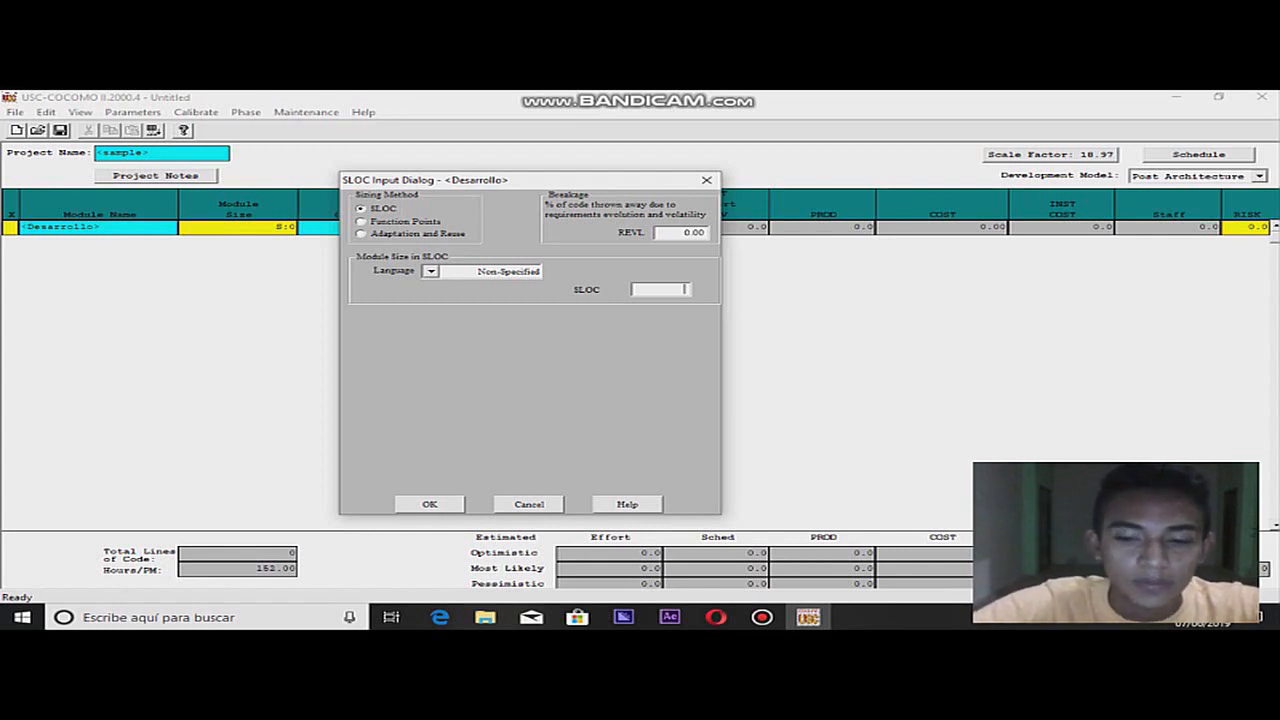
{"action": "left_click", "coordinate": [431, 271]}
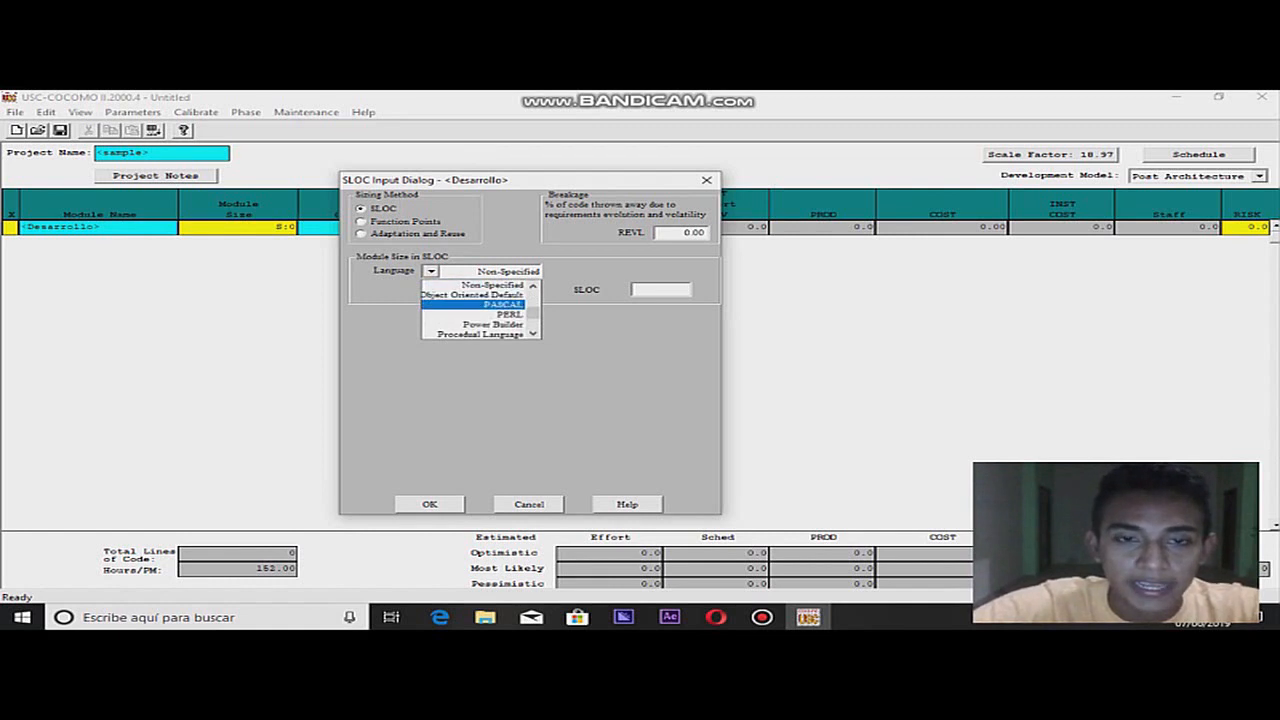
{"action": "scroll", "coordinate": [481, 310], "scroll_direction": "up", "scroll_amount": 2}
{"action": "scroll", "coordinate": [481, 310], "scroll_direction": "up", "scroll_amount": 2}
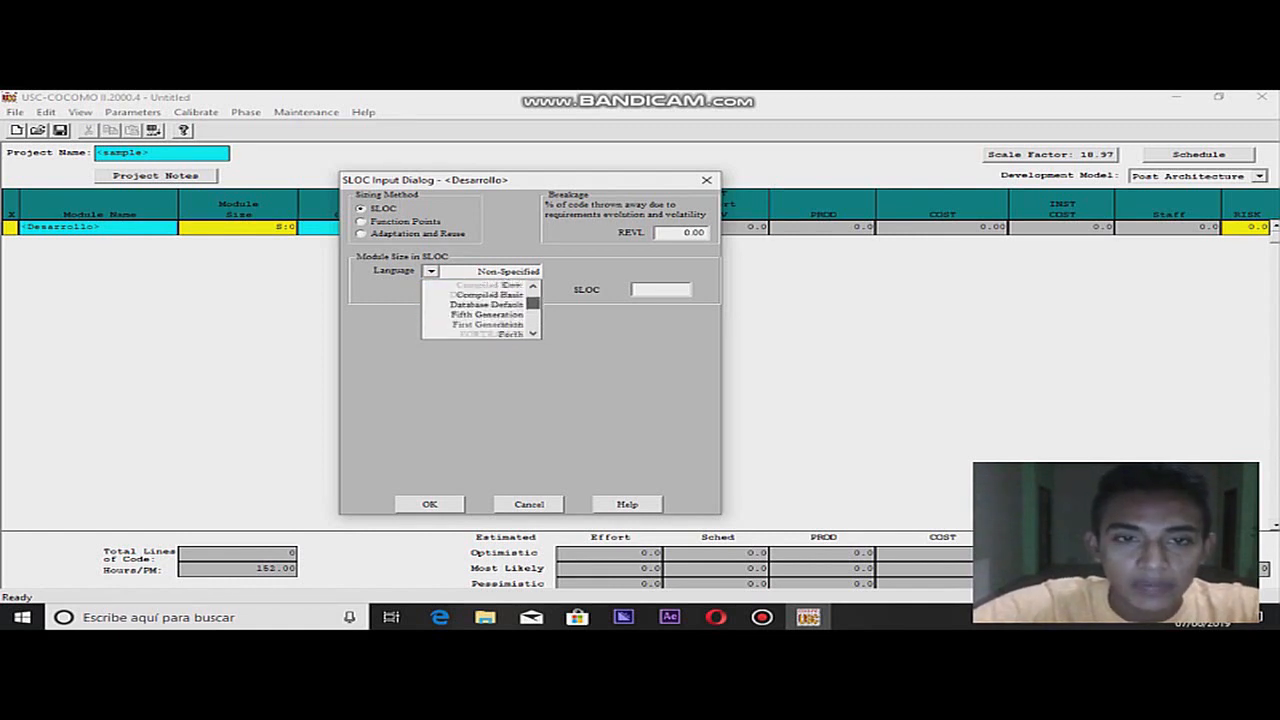
{"action": "scroll", "coordinate": [481, 310], "scroll_direction": "down", "scroll_amount": 4}
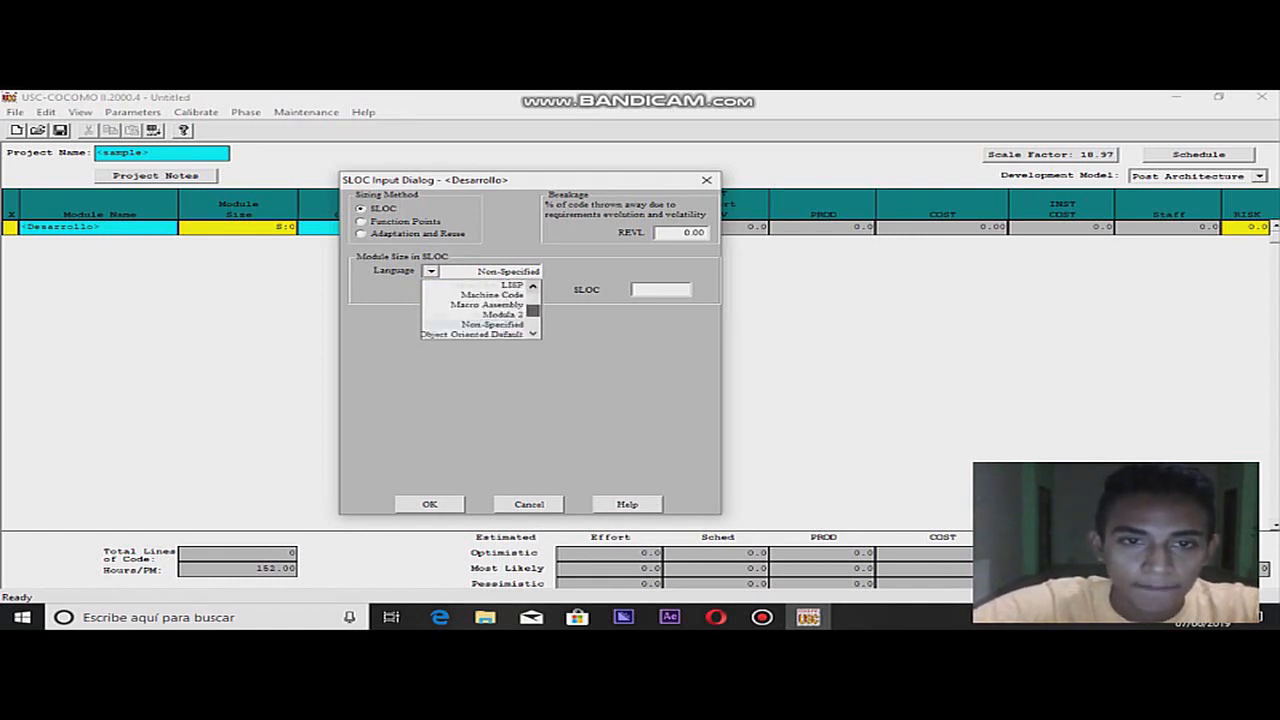
{"action": "scroll", "coordinate": [481, 310], "scroll_direction": "down", "scroll_amount": 6}
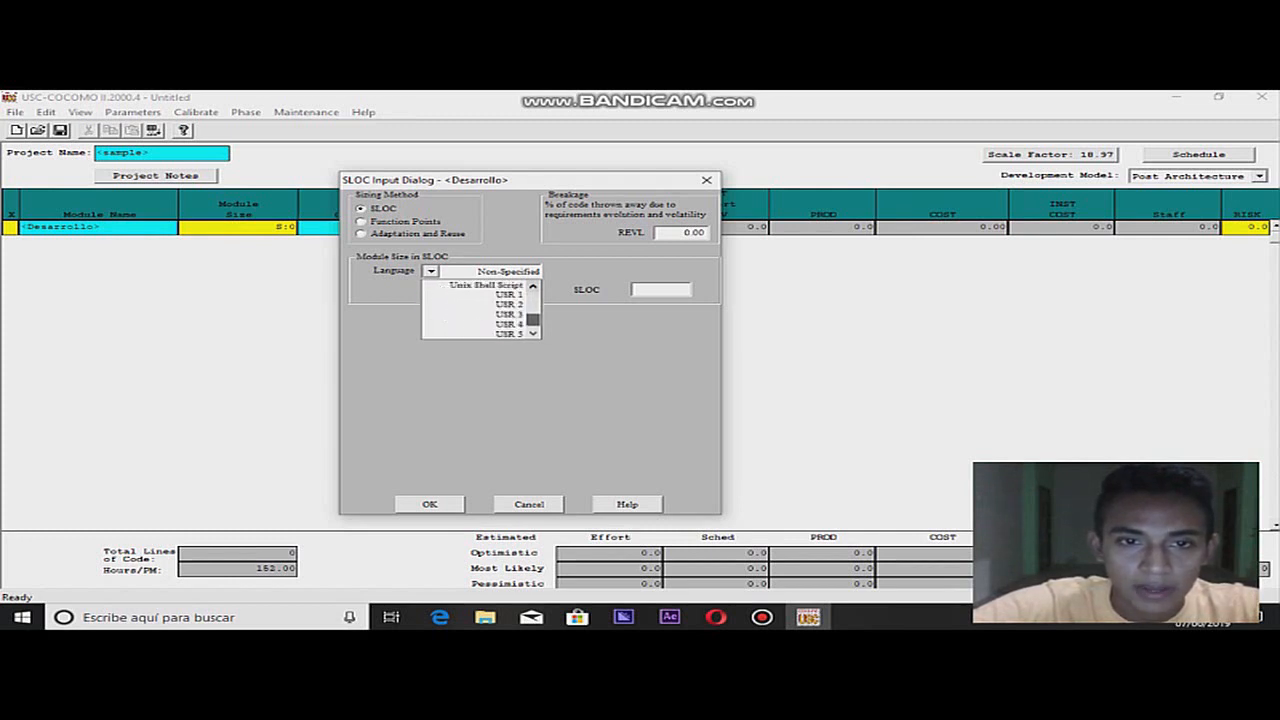
{"action": "scroll", "coordinate": [481, 310], "scroll_direction": "up", "scroll_amount": 6}
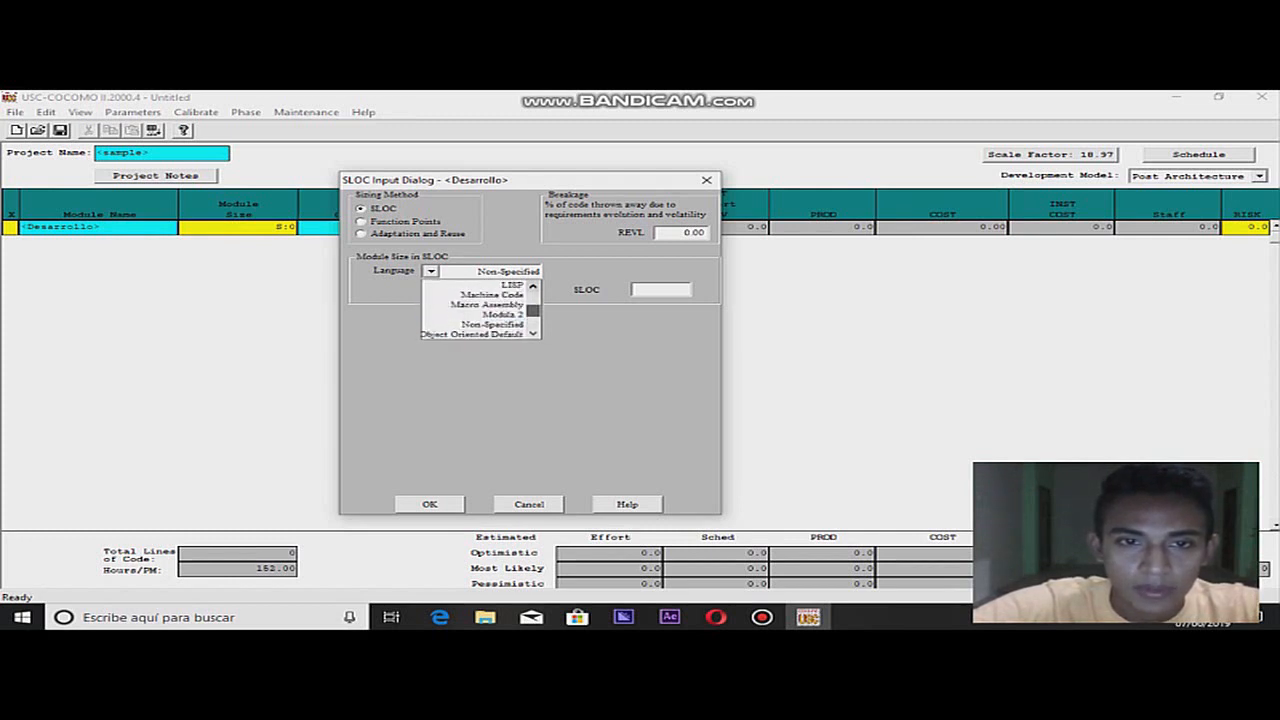
{"action": "scroll", "coordinate": [481, 310], "scroll_direction": "down", "scroll_amount": 3}
{"action": "scroll", "coordinate": [481, 310], "scroll_direction": "up", "scroll_amount": 5}
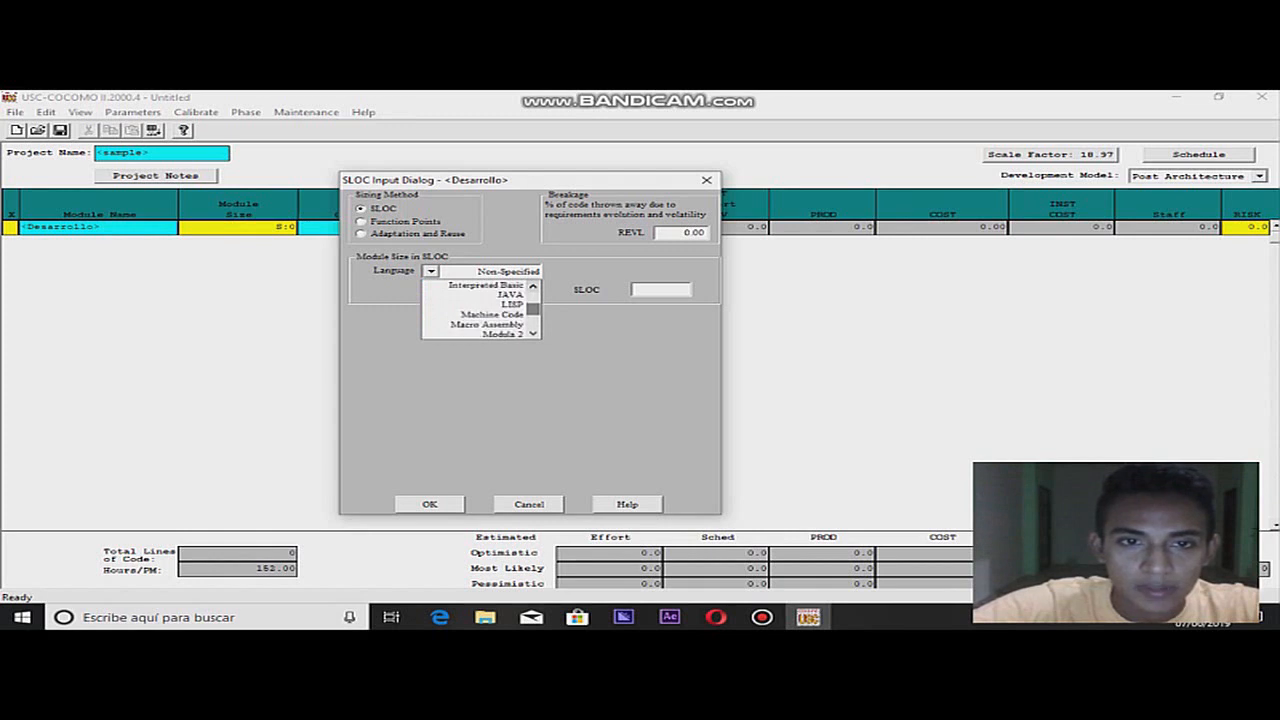
{"action": "left_click", "coordinate": [510, 294]}
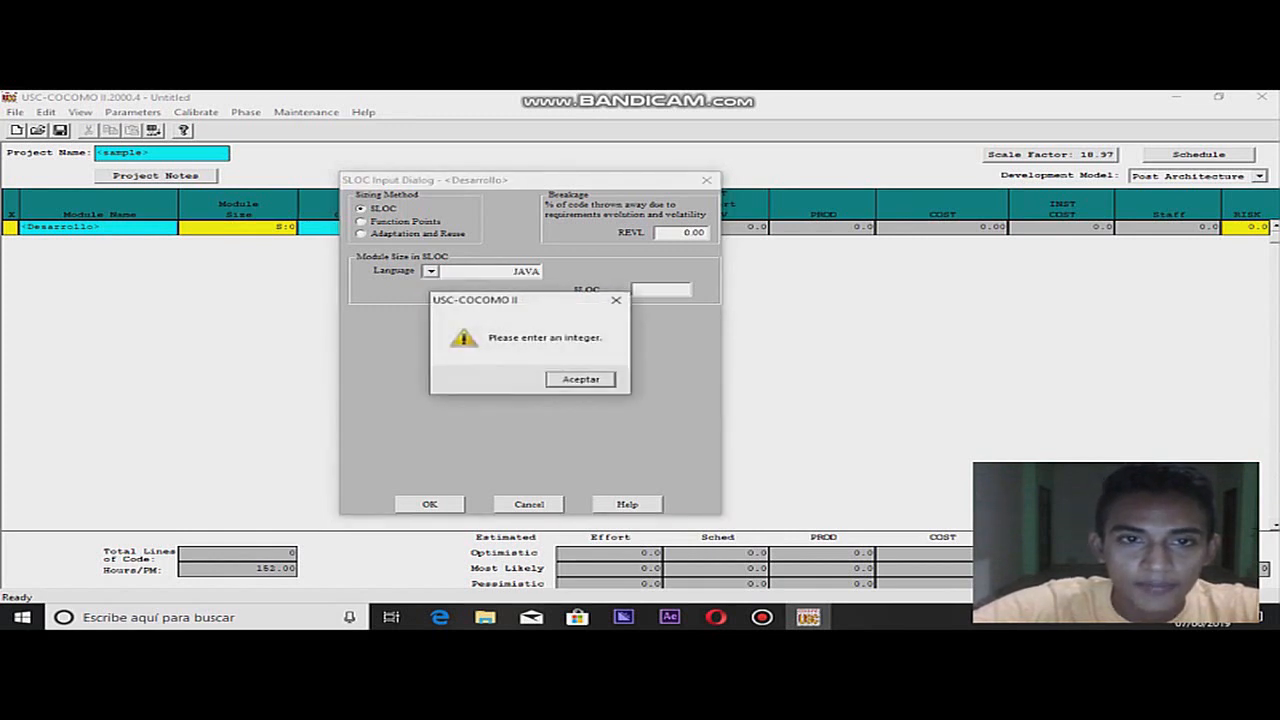
{"action": "left_click", "coordinate": [581, 379]}
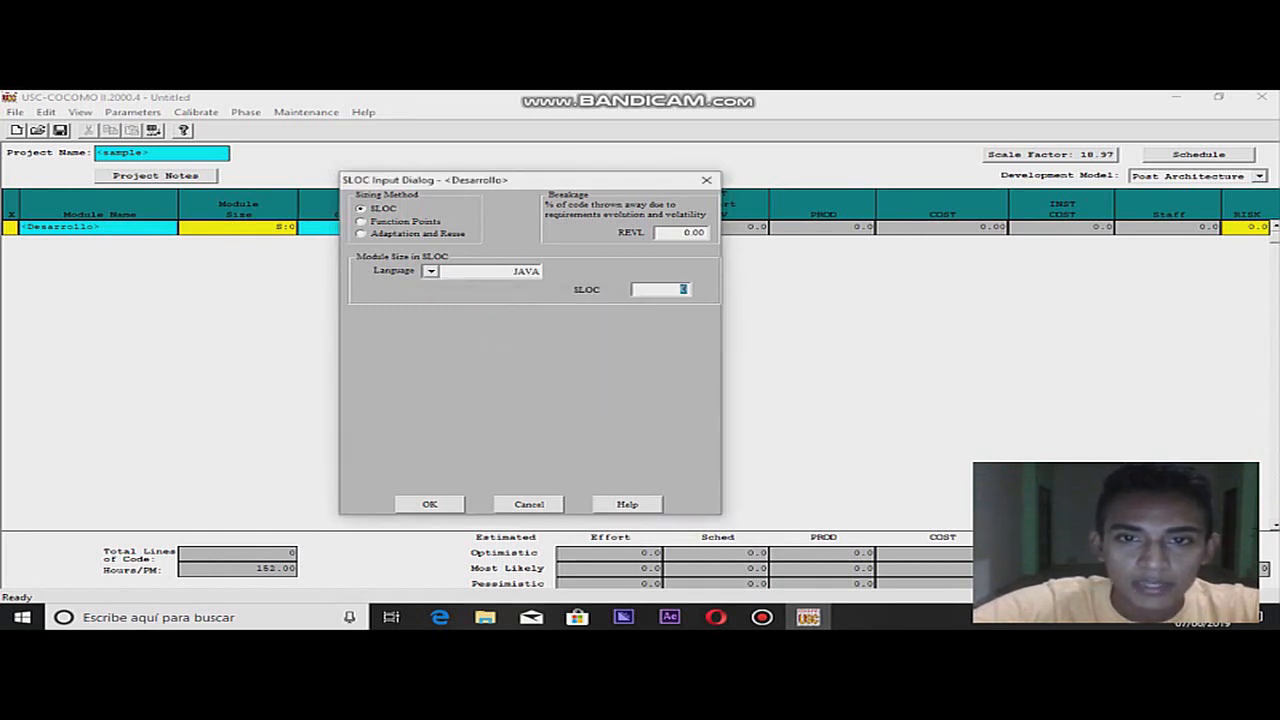
Step: Set the <Desarrollo> module's SLOC to 1000 and apply the size settings
{"action": "key", "text": "BackSpace"}
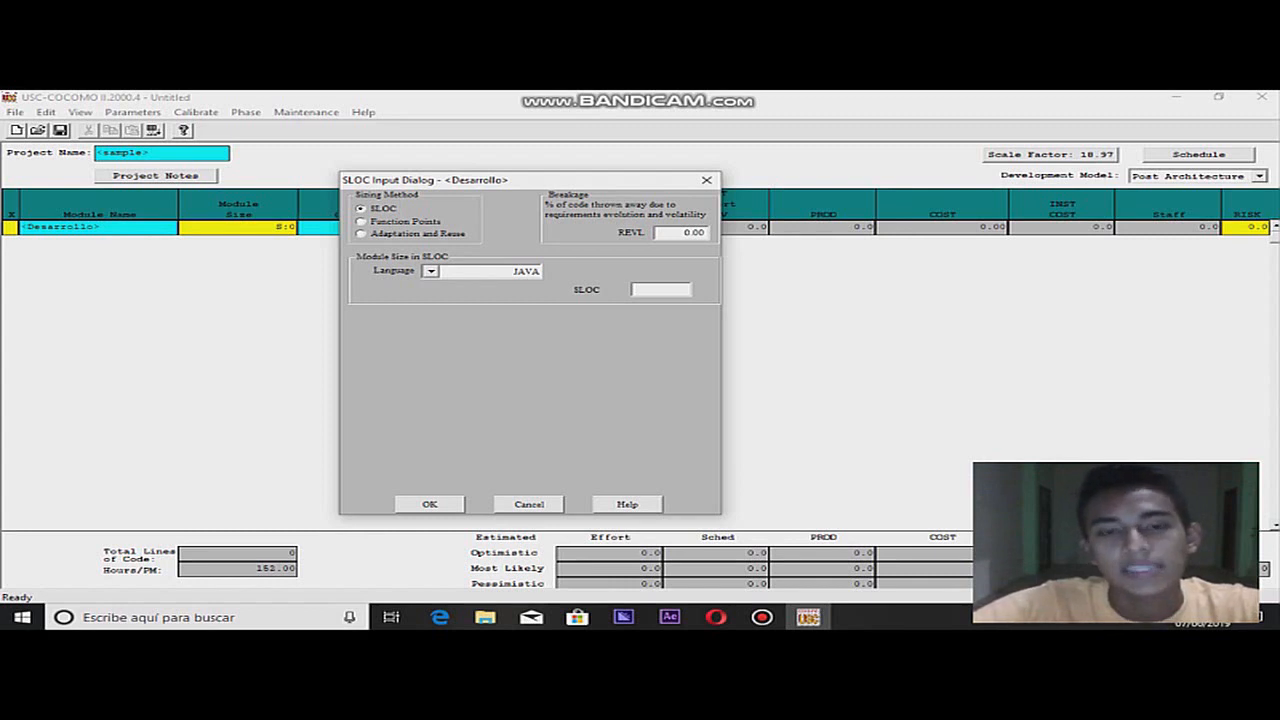
{"action": "type", "text": "100"}
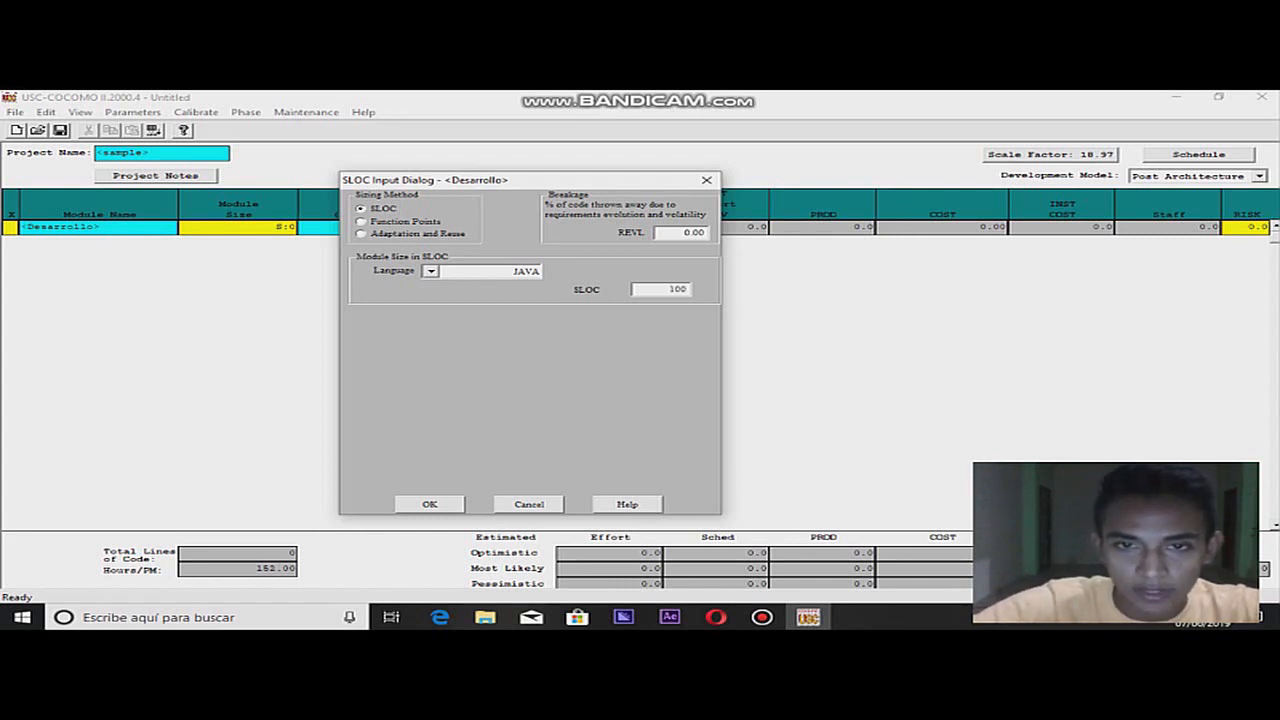
{"action": "type", "text": "0"}
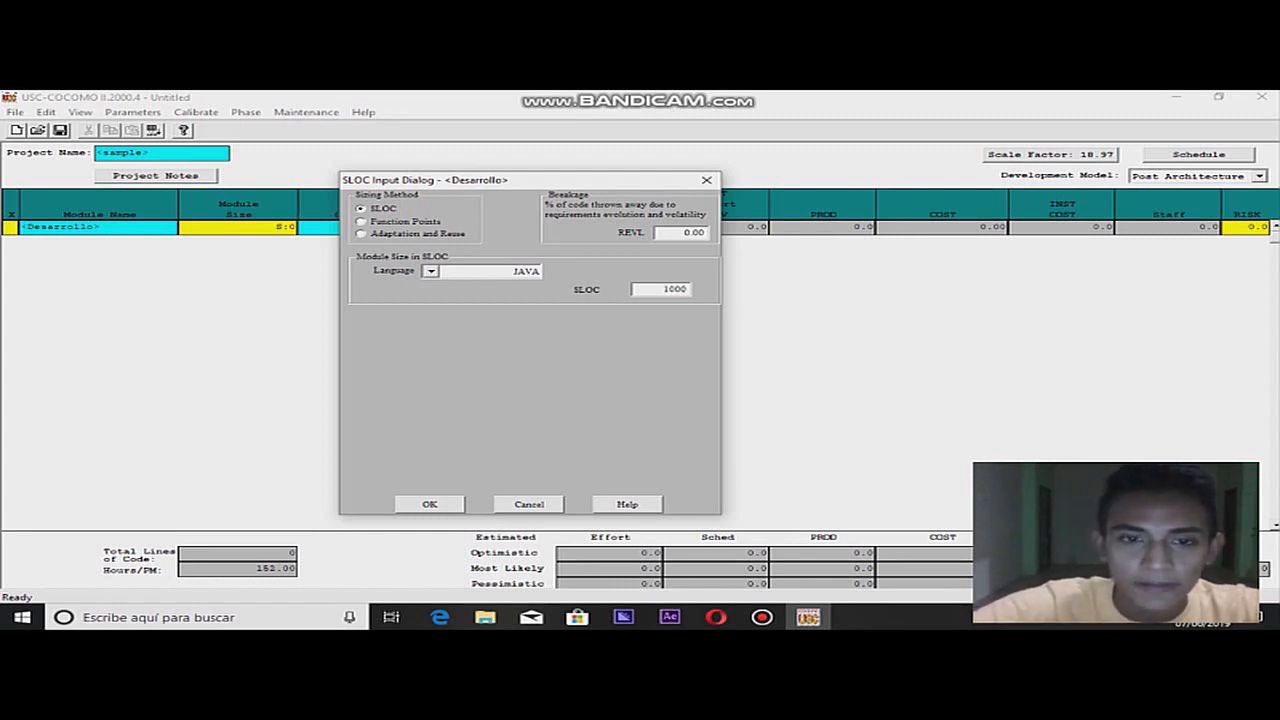
{"action": "key", "text": "Return"}
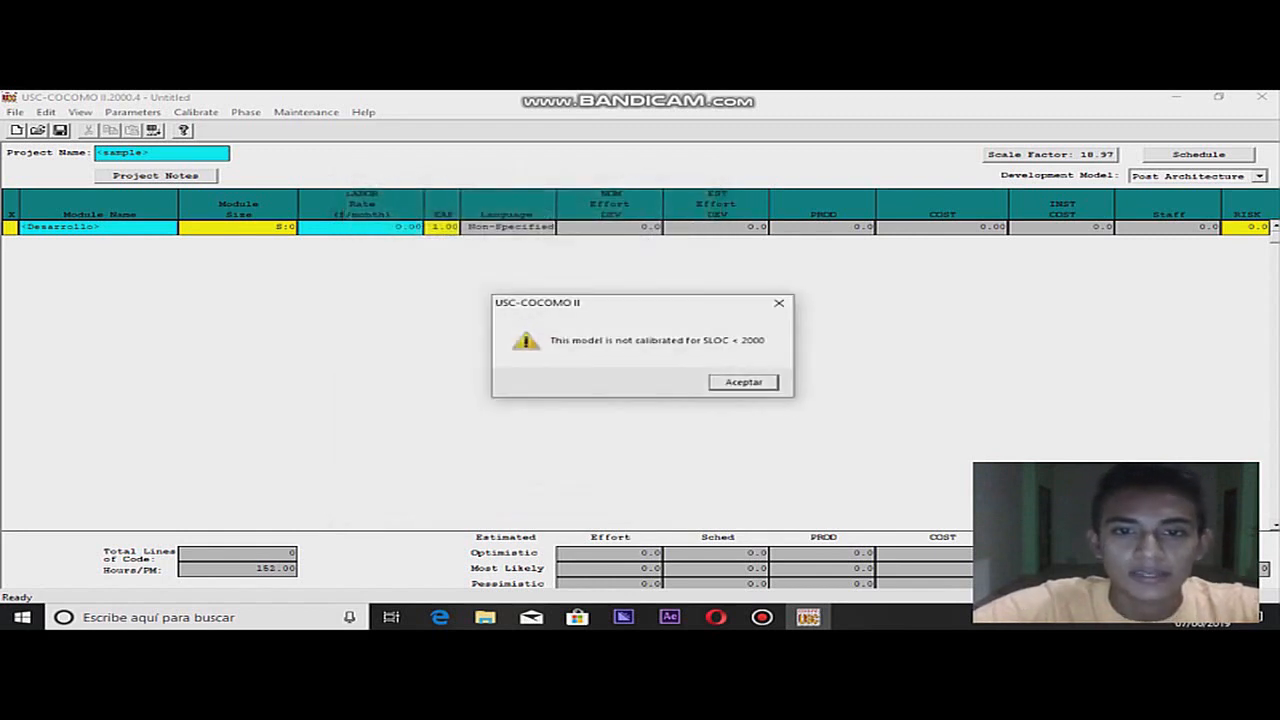
{"action": "key", "text": "Return"}
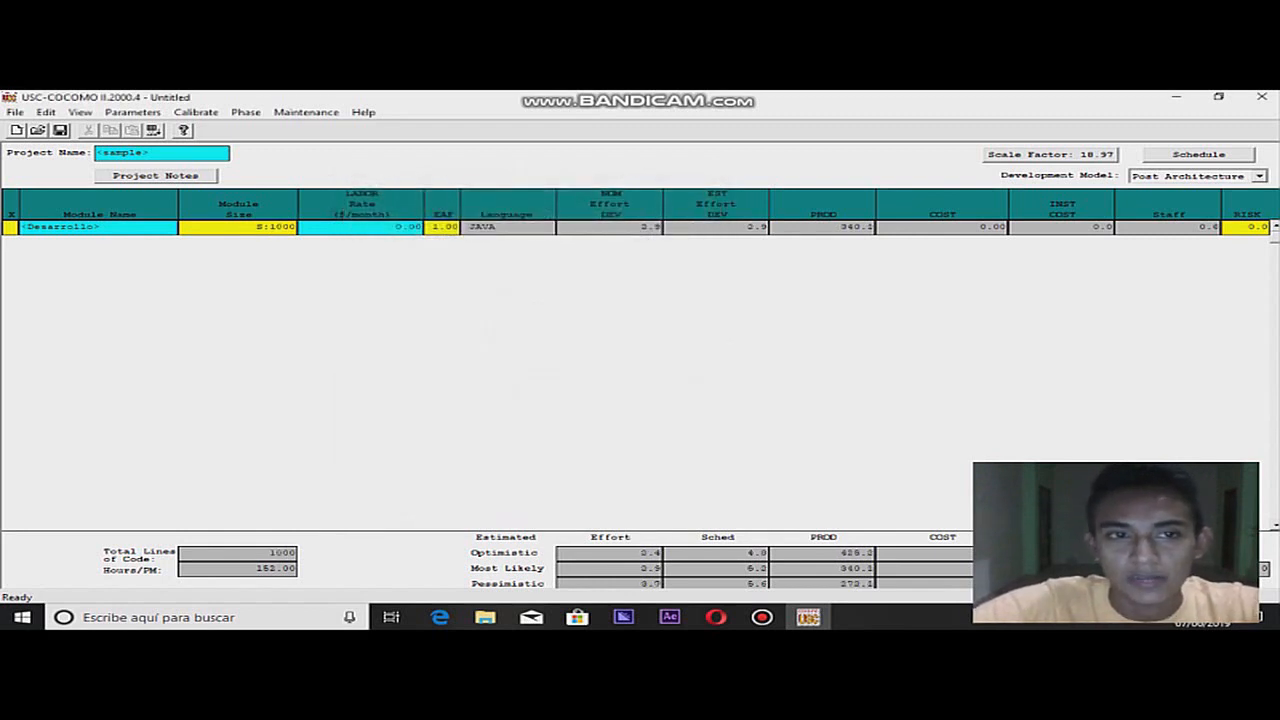
Step: Reopen the <Desarrollo> module's size settings and set its SLOC to 2000
{"action": "left_click", "coordinate": [238, 227]}
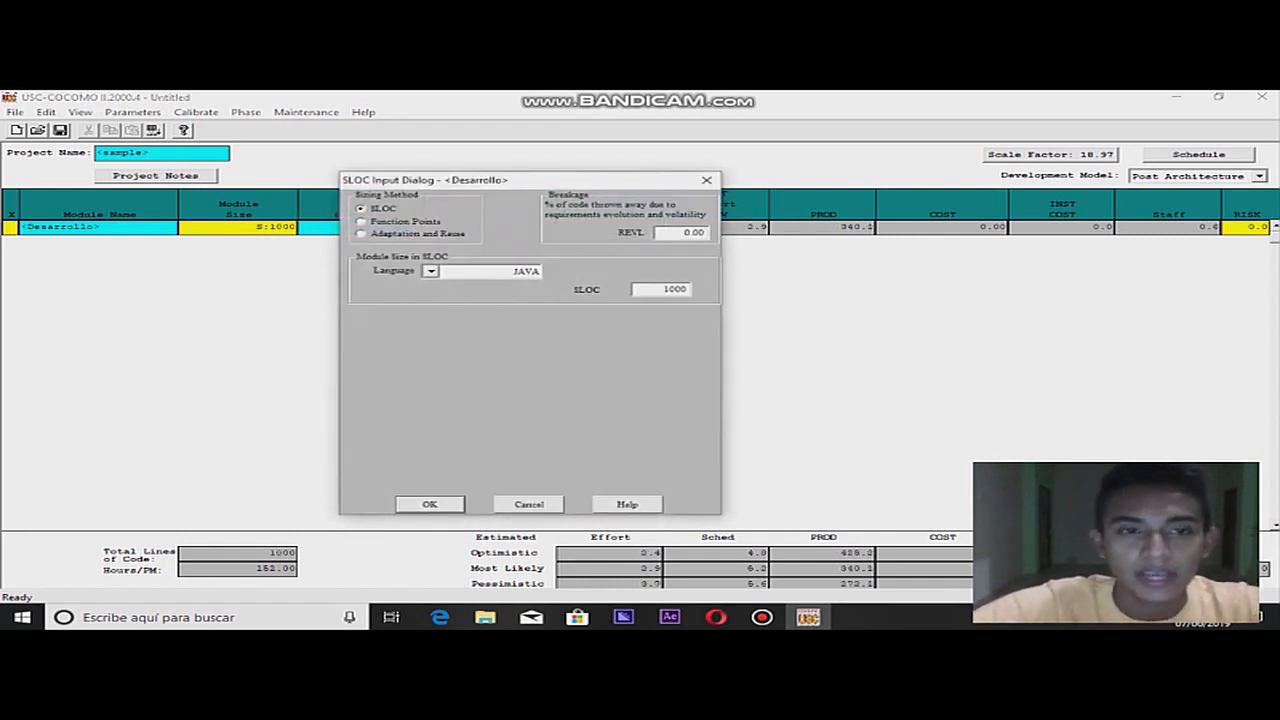
{"action": "left_click", "coordinate": [674, 289]}
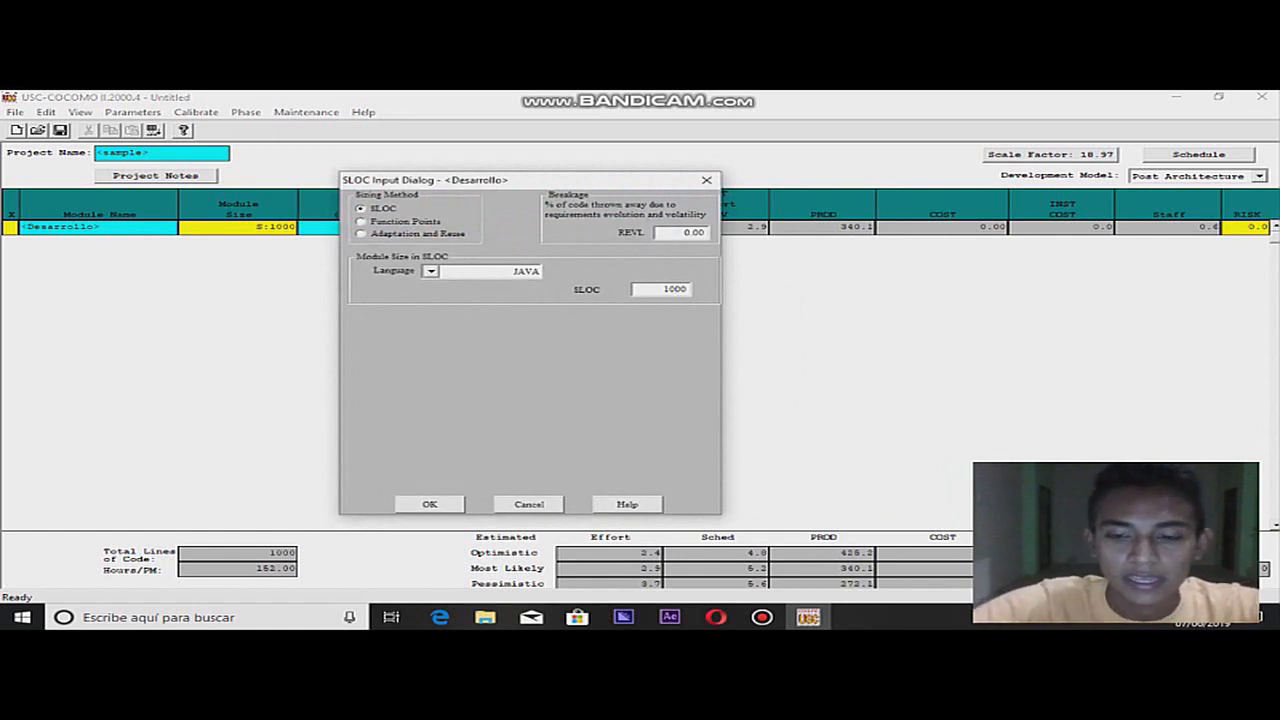
{"action": "key", "text": "BackSpace"}
{"action": "type", "text": "2"}
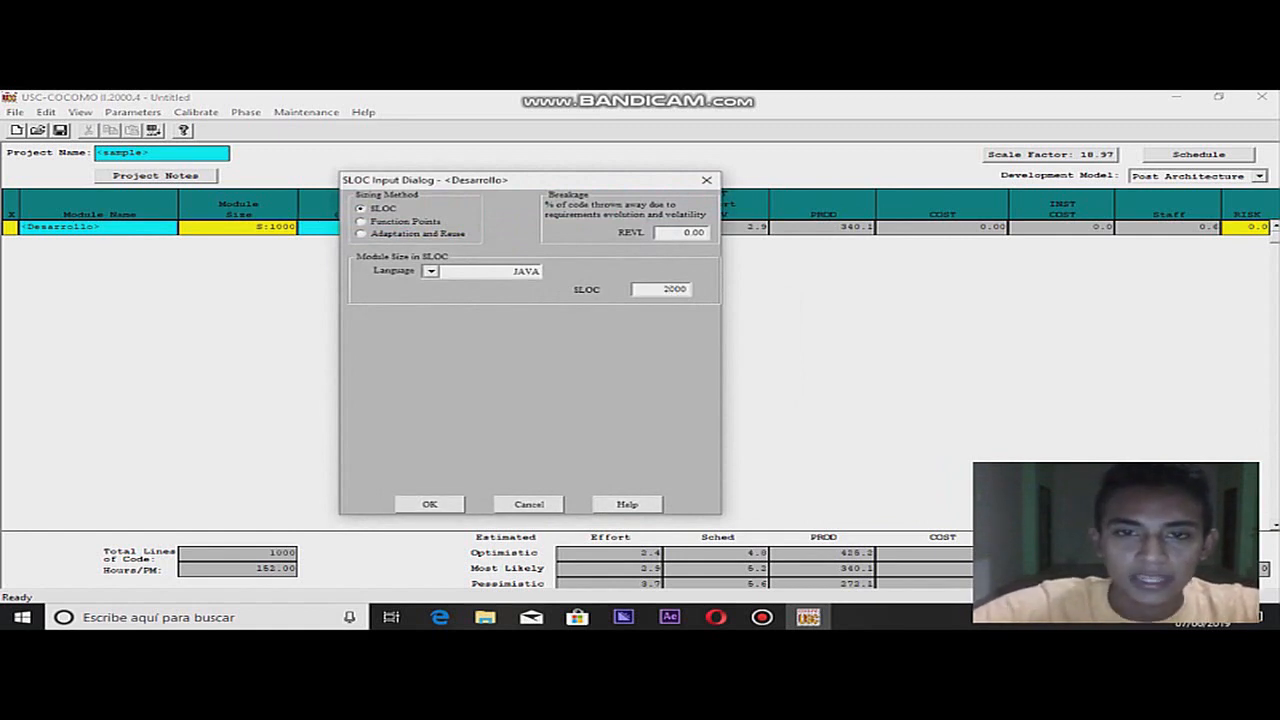
{"action": "key", "text": "Return"}
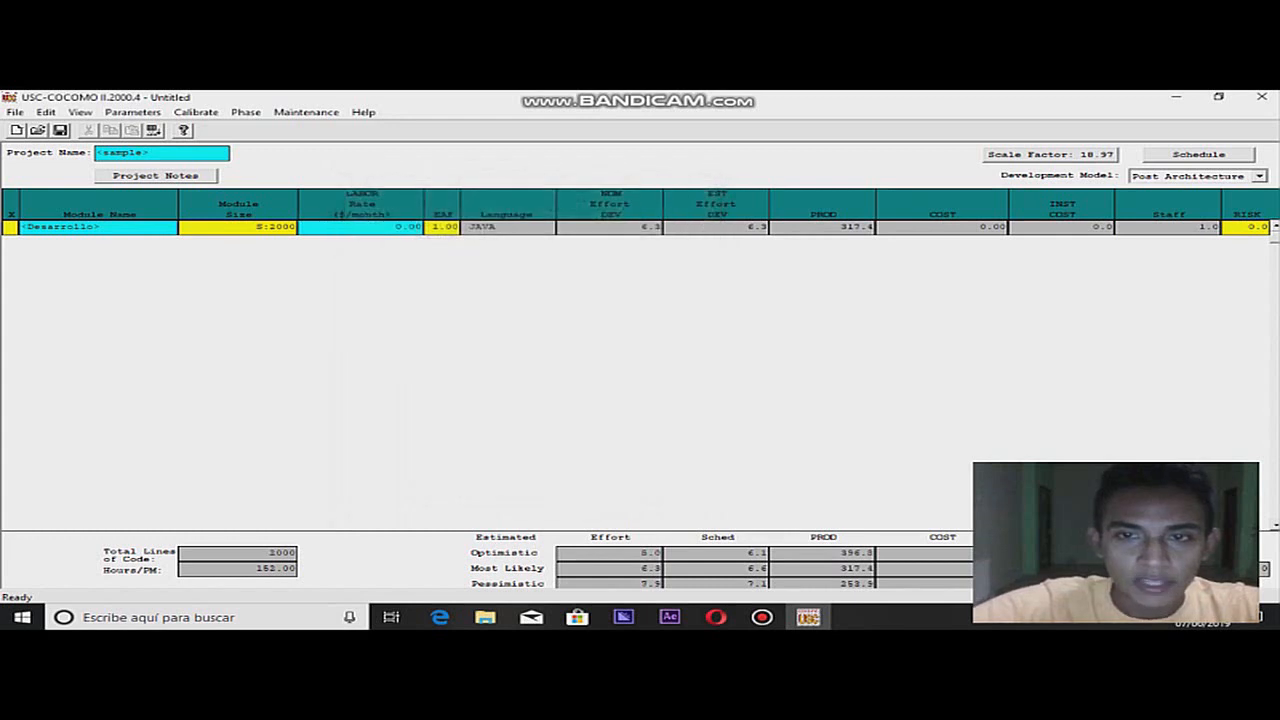
Step: Set the <Desarrollo> module's labor rate to 600 $/month
{"action": "left_click", "coordinate": [238, 227]}
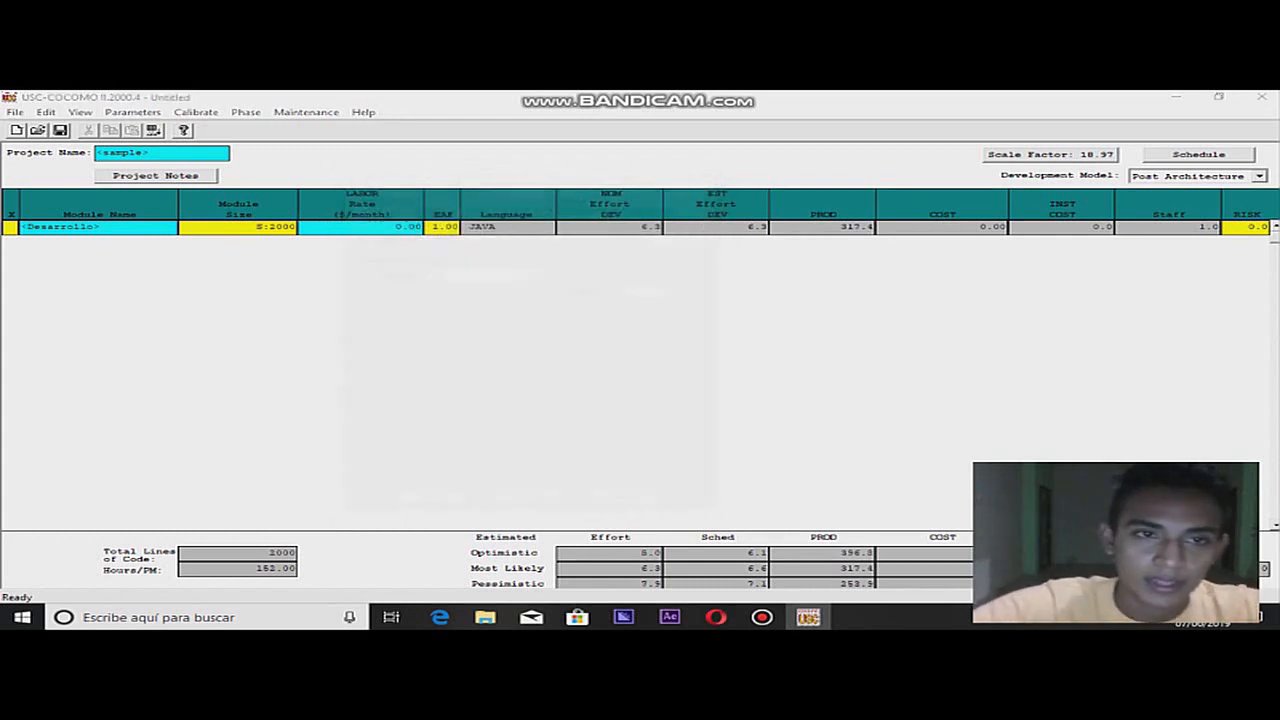
{"action": "key", "text": "Return"}
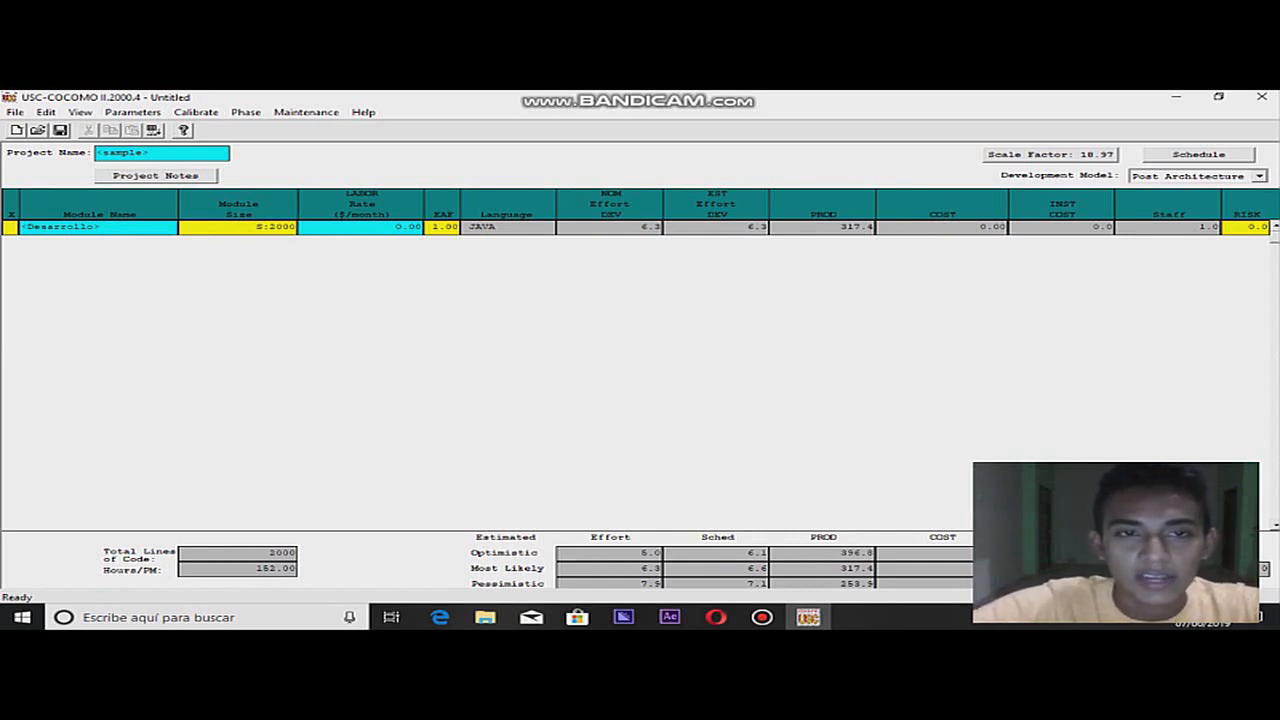
{"action": "left_click", "coordinate": [360, 227]}
{"action": "key", "text": "Right"}
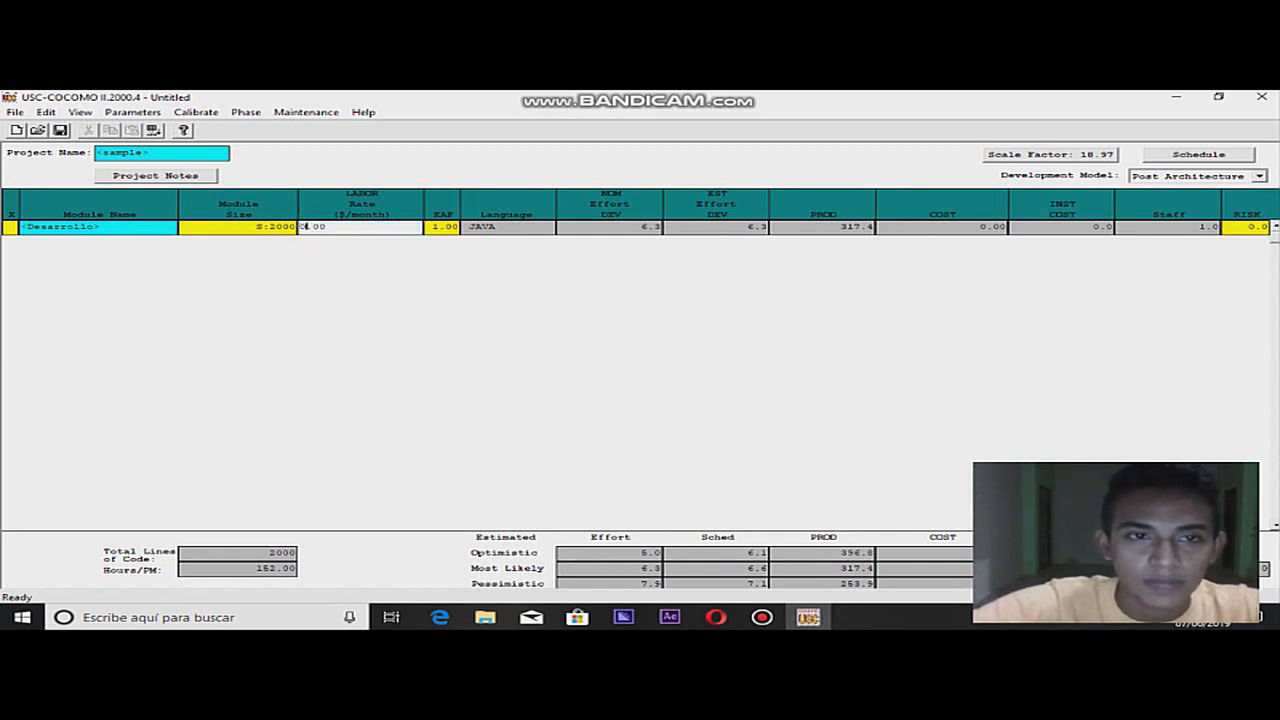
{"action": "key", "text": "BackSpace"}
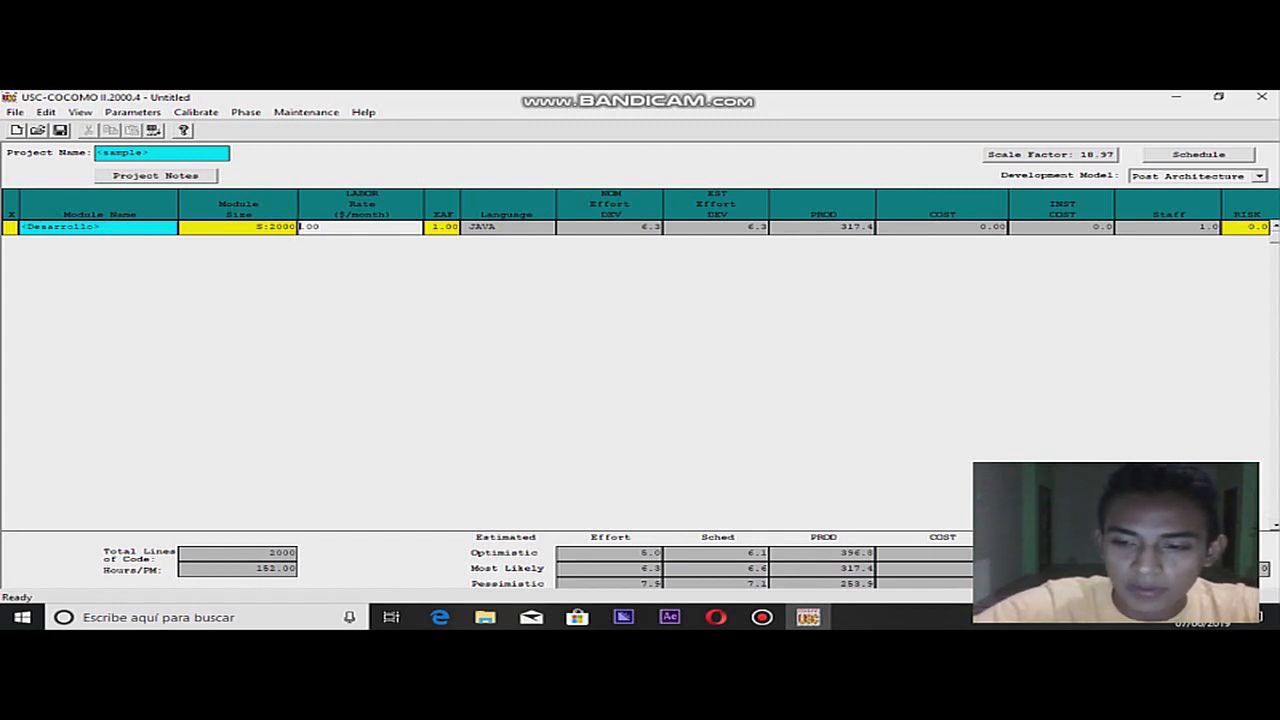
{"action": "type", "text": "600"}
{"action": "key", "text": "Return"}
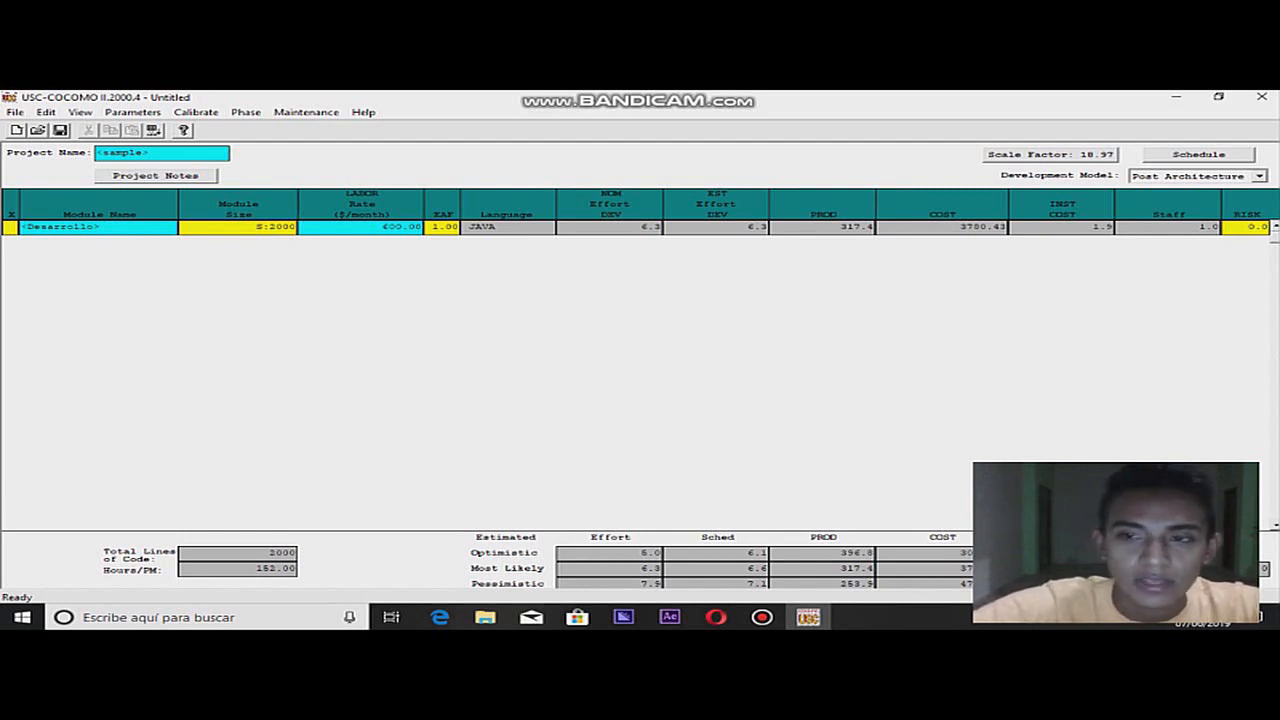
Step: Switch the <Desarrollo> module's sizing to Function Points and enter average counts of 2 for Inputs and 5 for Outputs
{"action": "left_click", "coordinate": [238, 227]}
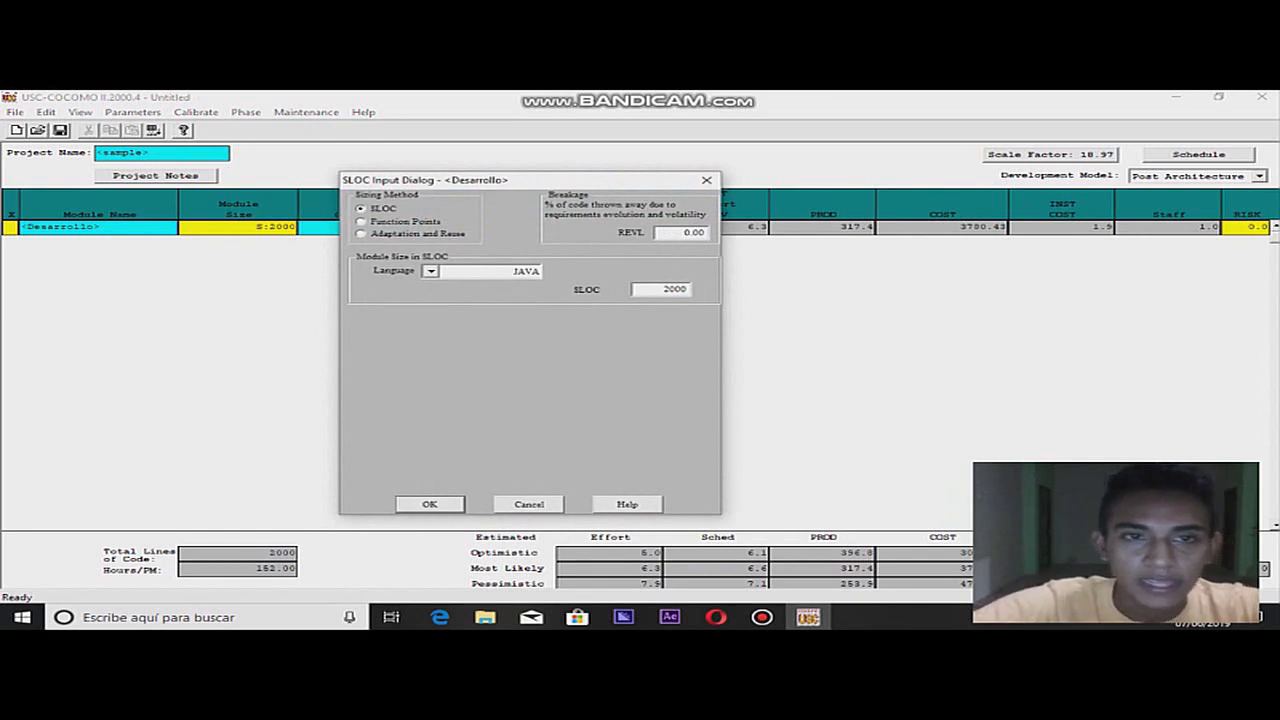
{"action": "left_click_drag", "start_coordinate": [560, 181], "coordinate": [641, 187]}
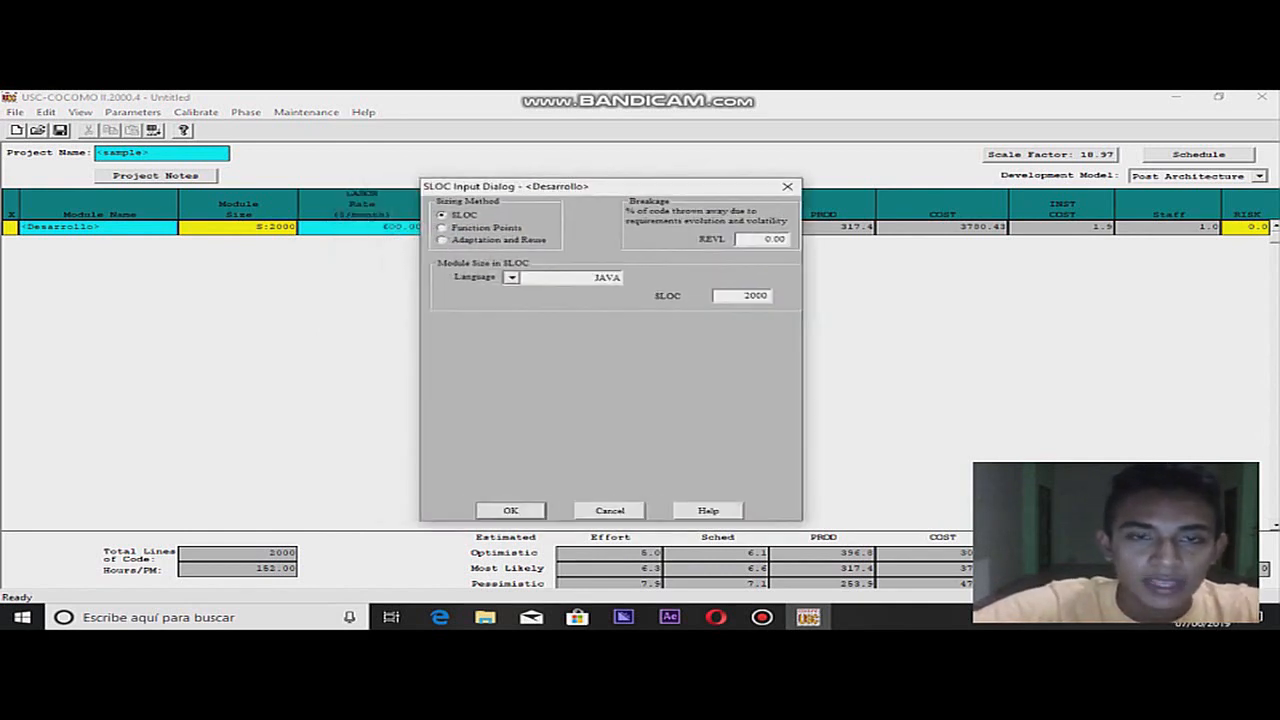
{"action": "left_click", "coordinate": [443, 228]}
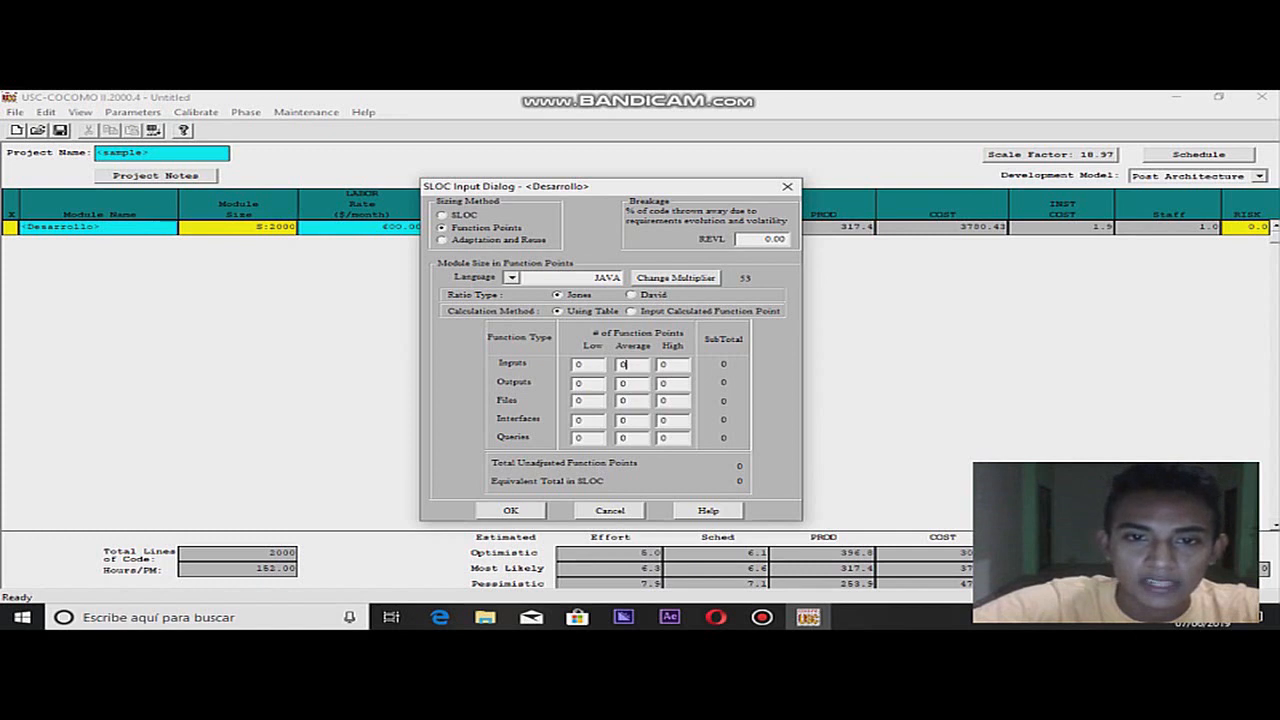
{"action": "double_click", "coordinate": [625, 364]}
{"action": "type", "text": "2"}
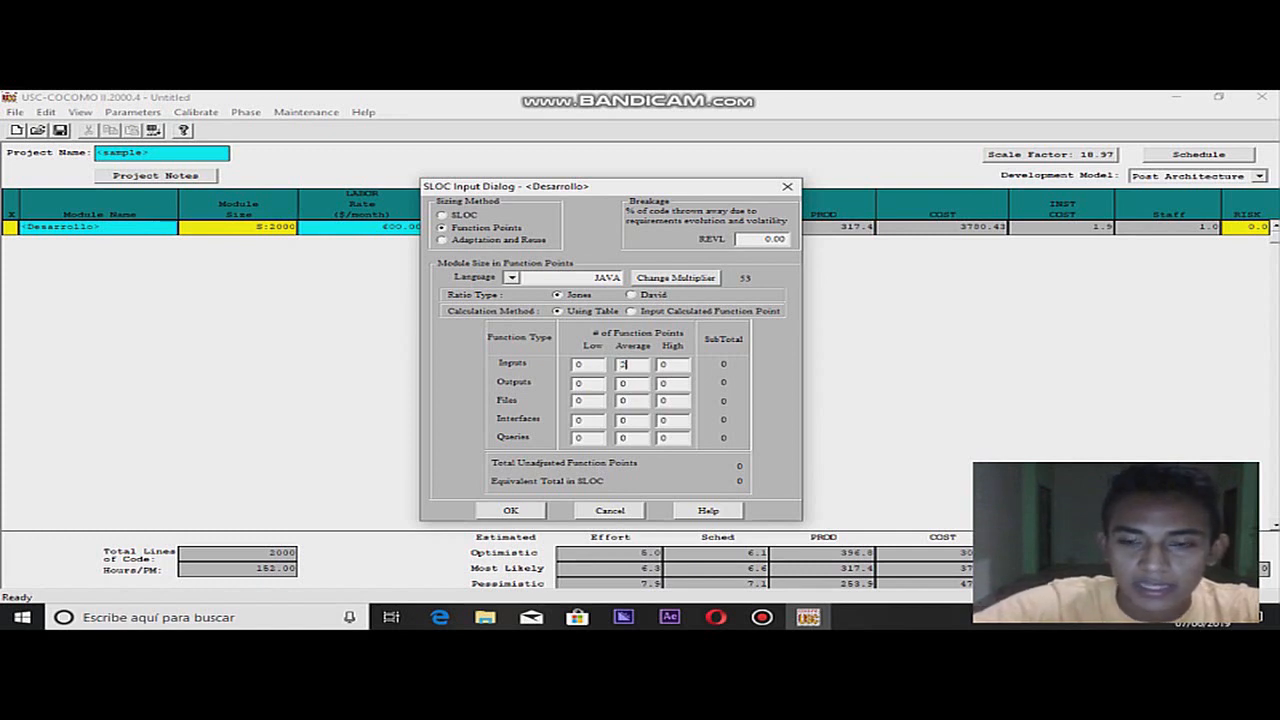
{"action": "double_click", "coordinate": [626, 384]}
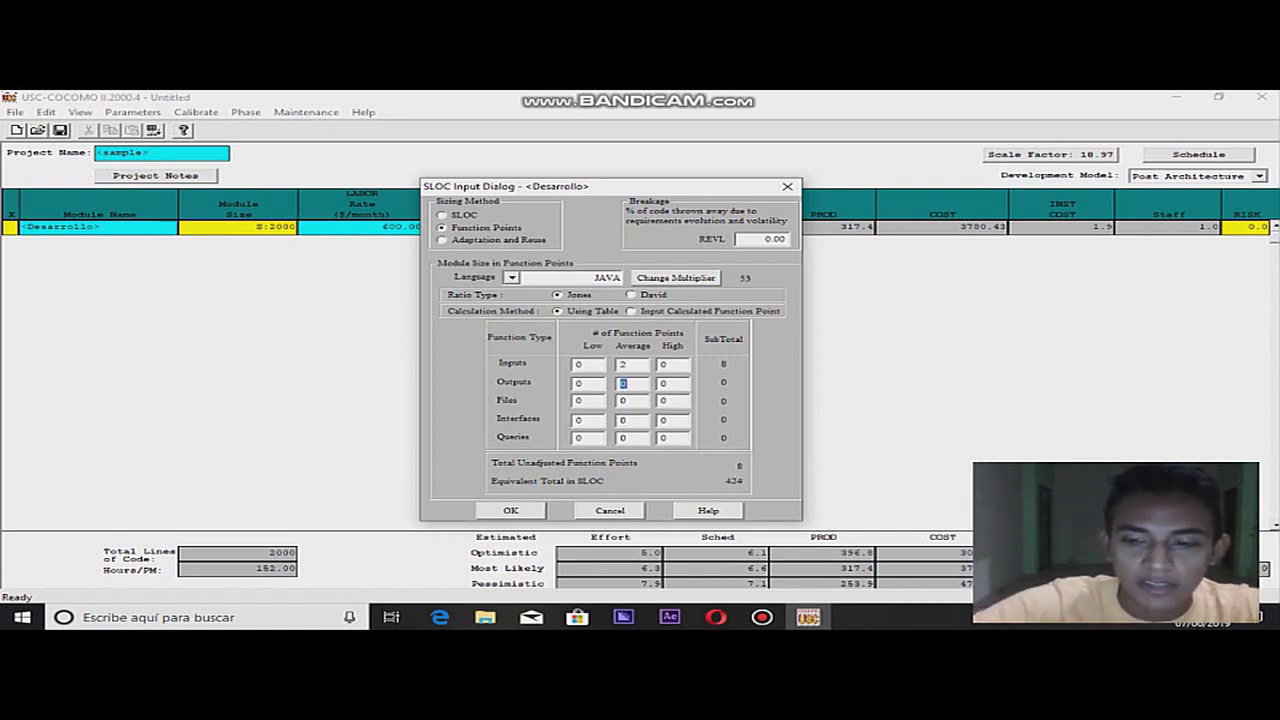
{"action": "type", "text": "5"}
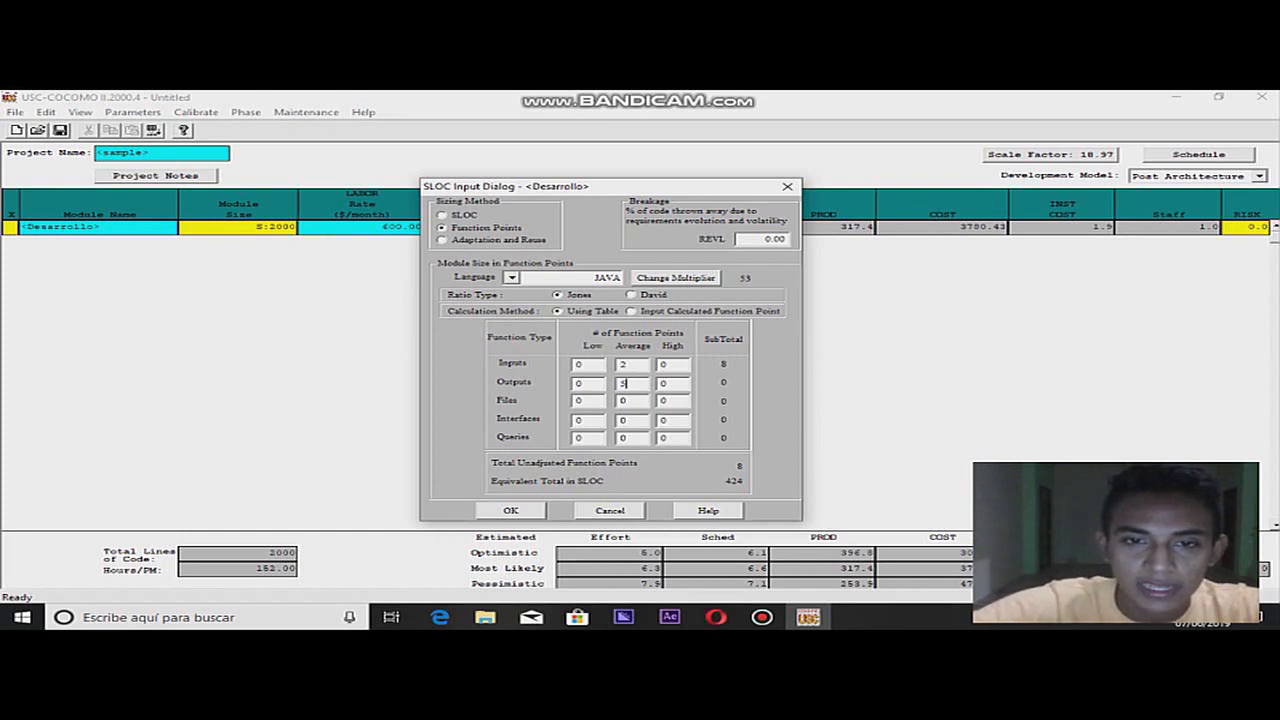
Step: Enter average function point counts of 2 for Files, 5 for Interfaces and 2 for Queries, and apply the size settings
{"action": "double_click", "coordinate": [623, 400]}
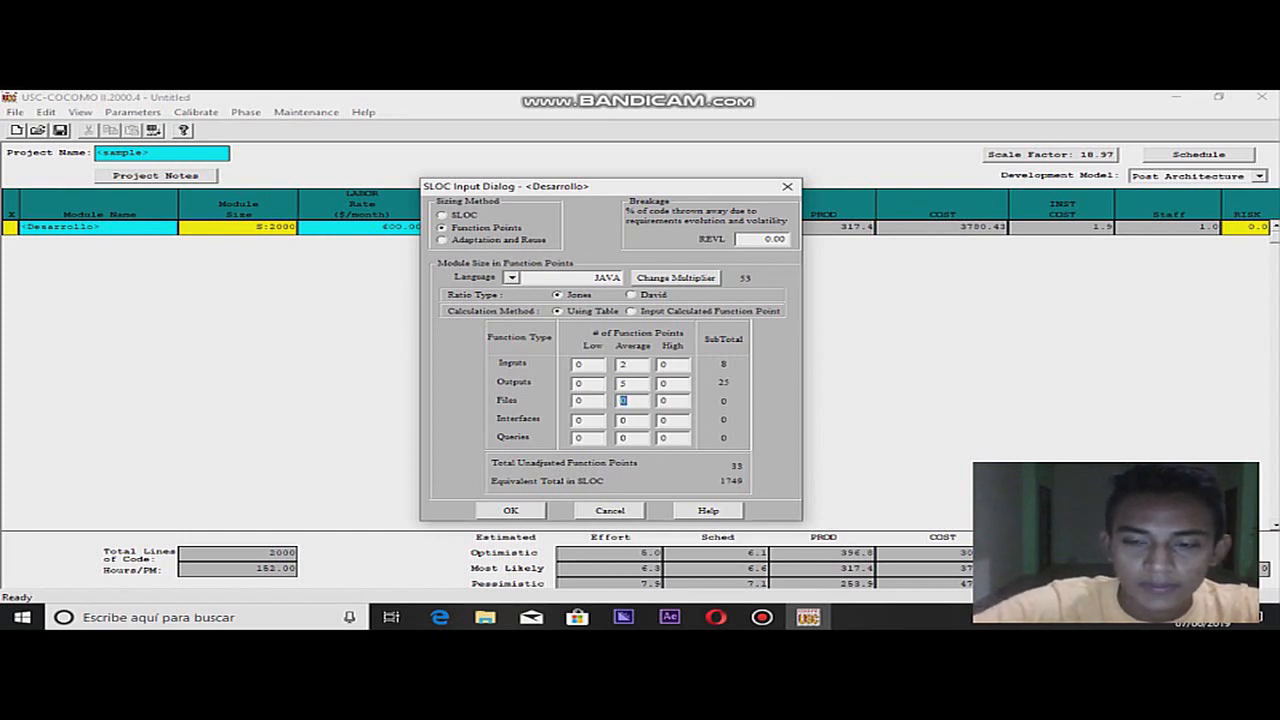
{"action": "type", "text": "2"}
{"action": "key", "text": "Tab"}
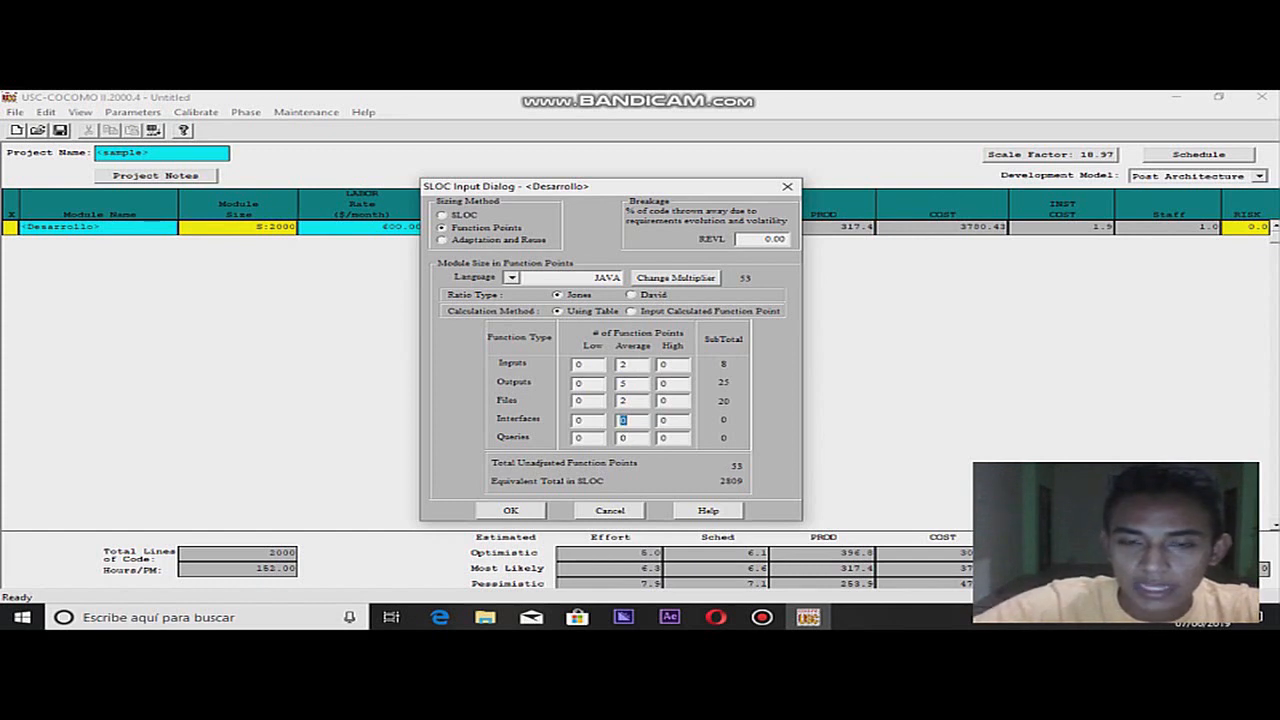
{"action": "type", "text": "5"}
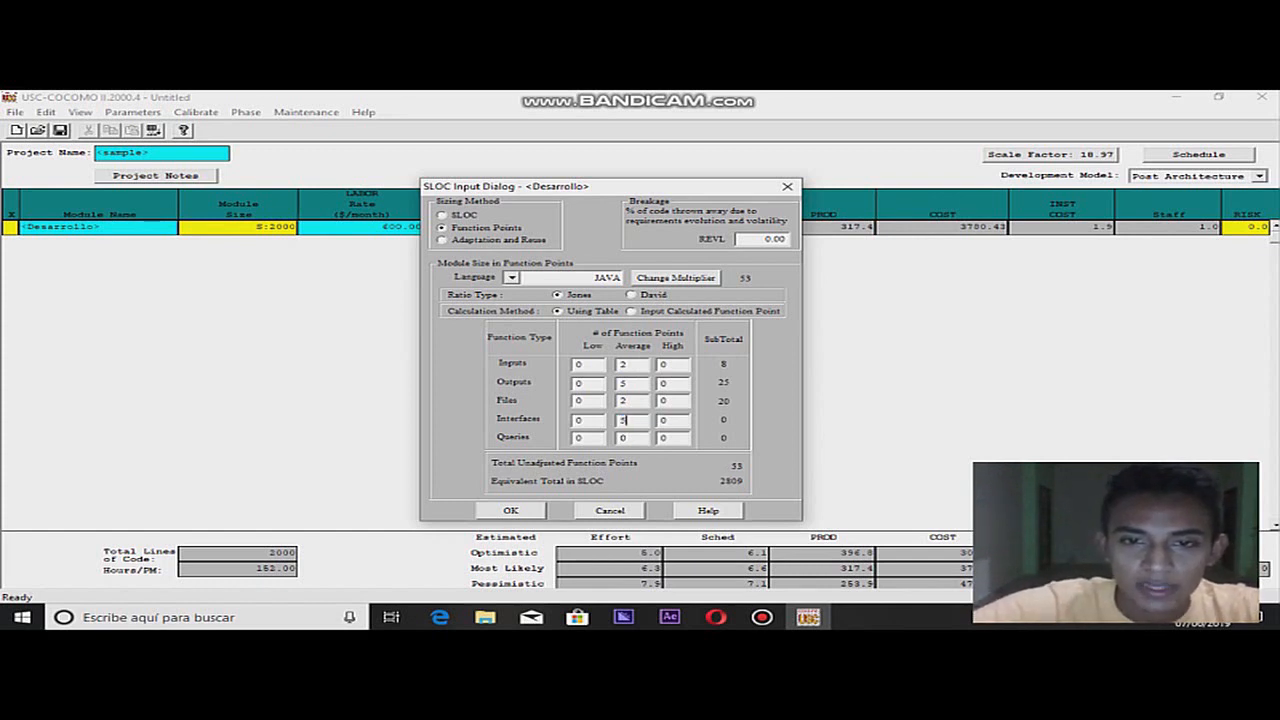
{"action": "key", "text": "Tab"}
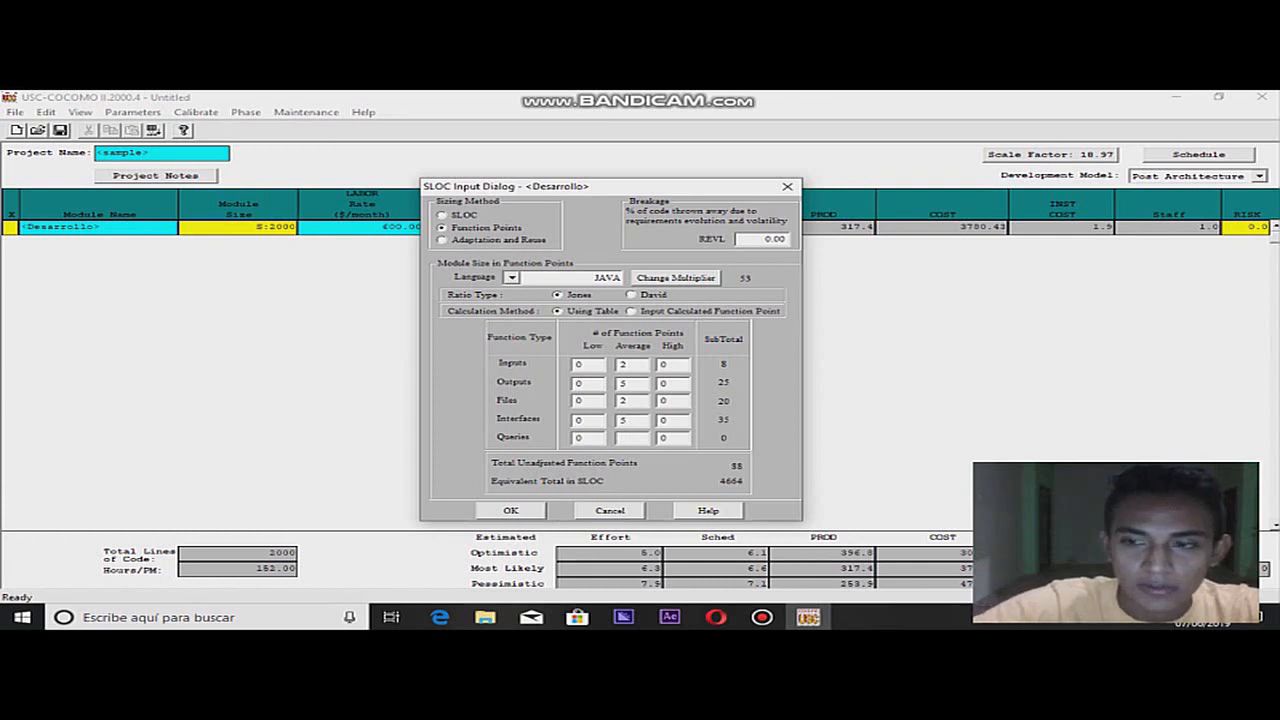
{"action": "type", "text": "2"}
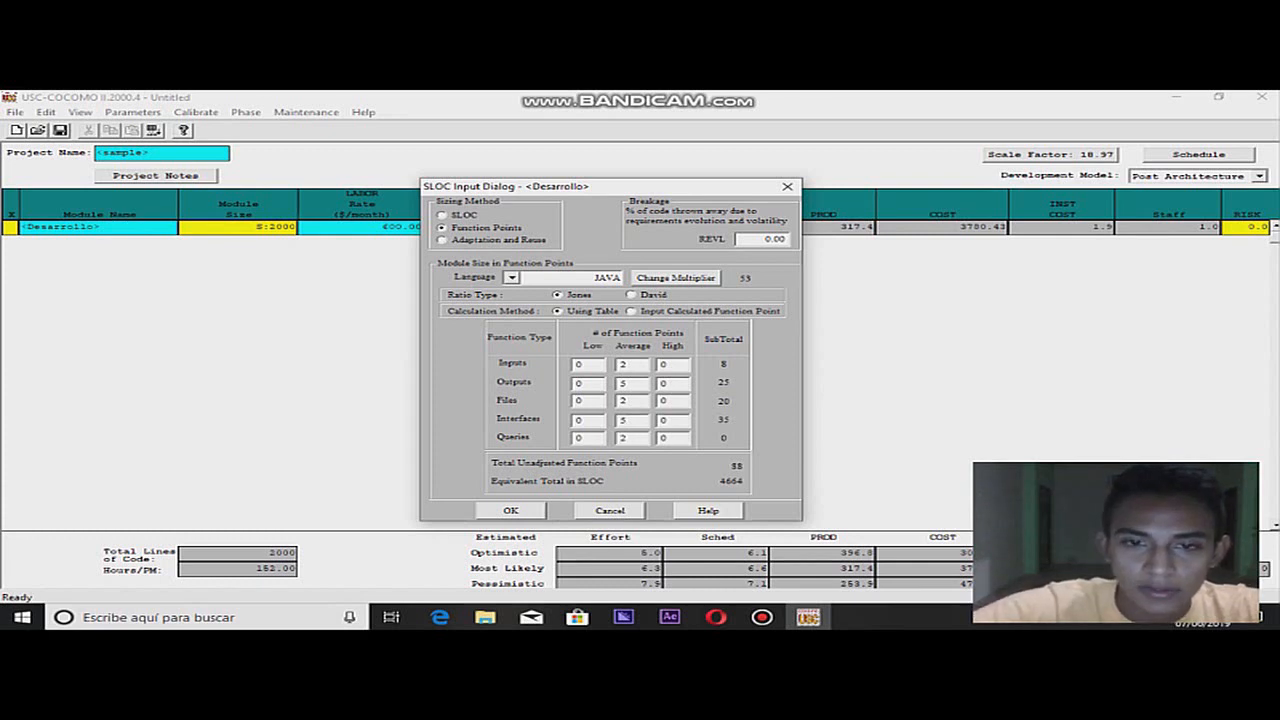
{"action": "left_click", "coordinate": [510, 510]}
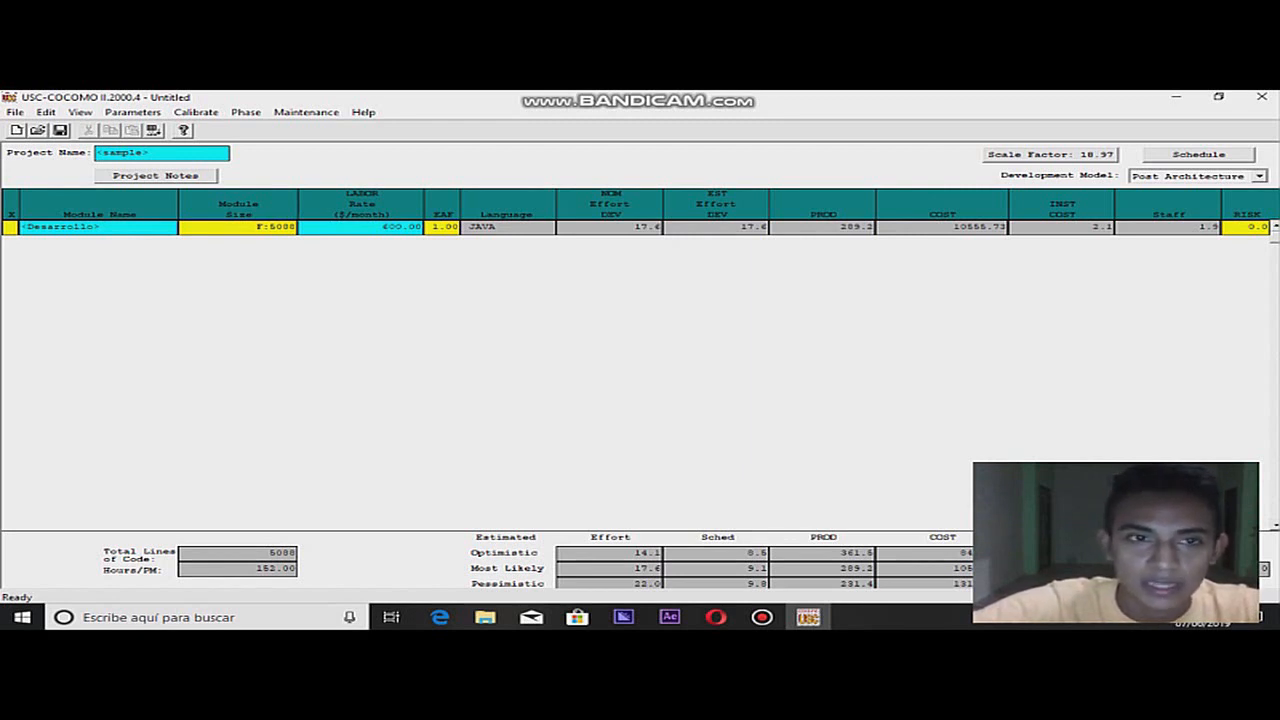
Step: Reopen the <Desarrollo> module's size settings and change the sizing method to Adaptation and Reuse
{"action": "left_click", "coordinate": [156, 176]}
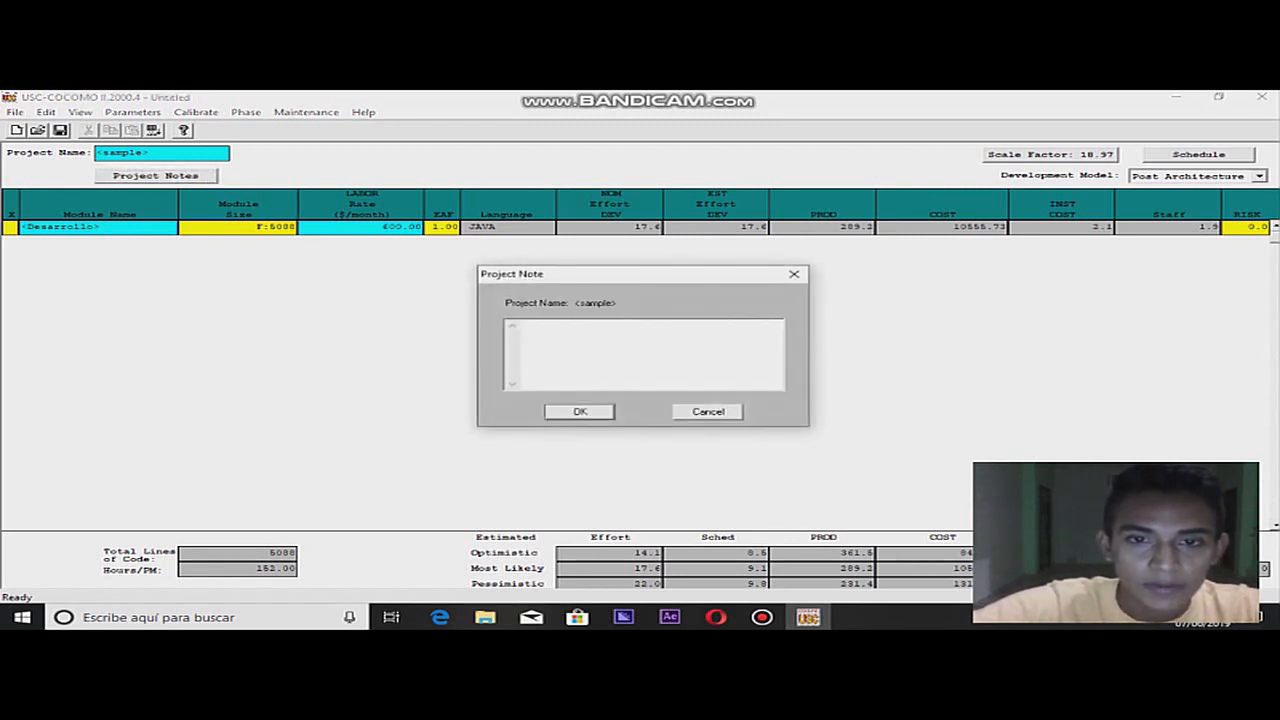
{"action": "left_click", "coordinate": [708, 412]}
{"action": "left_click", "coordinate": [238, 227]}
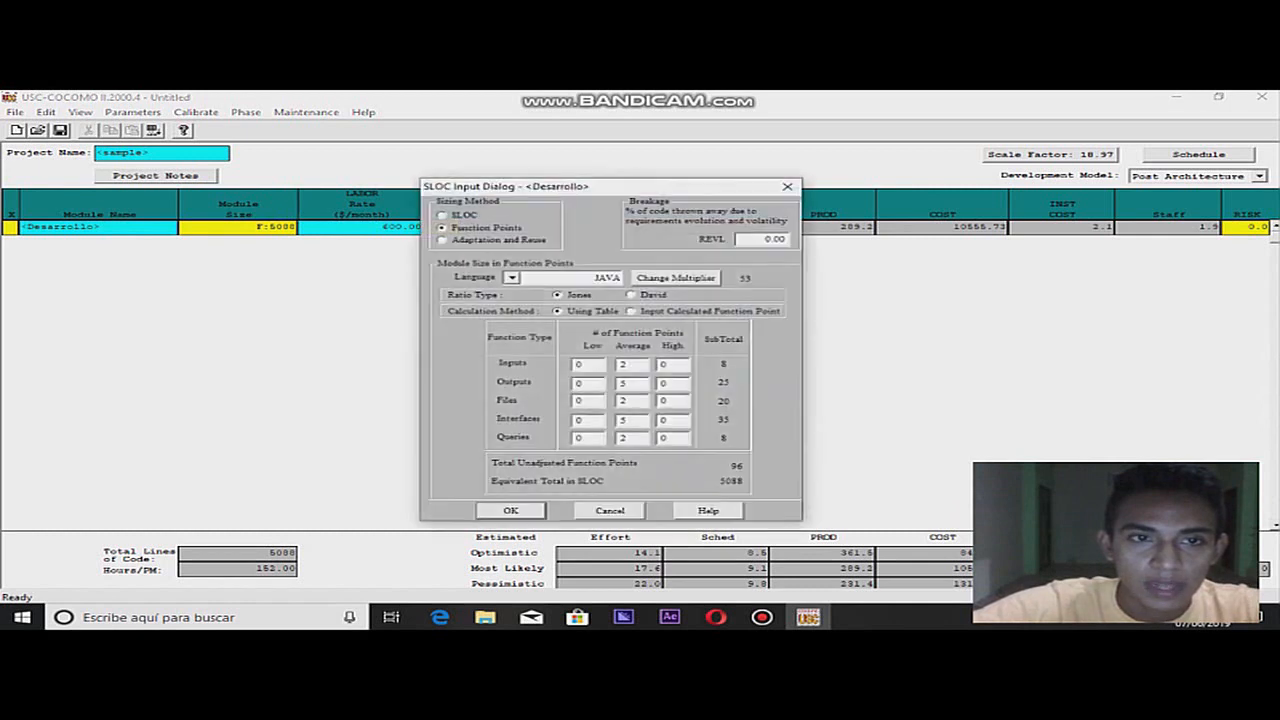
{"action": "left_click", "coordinate": [443, 240]}
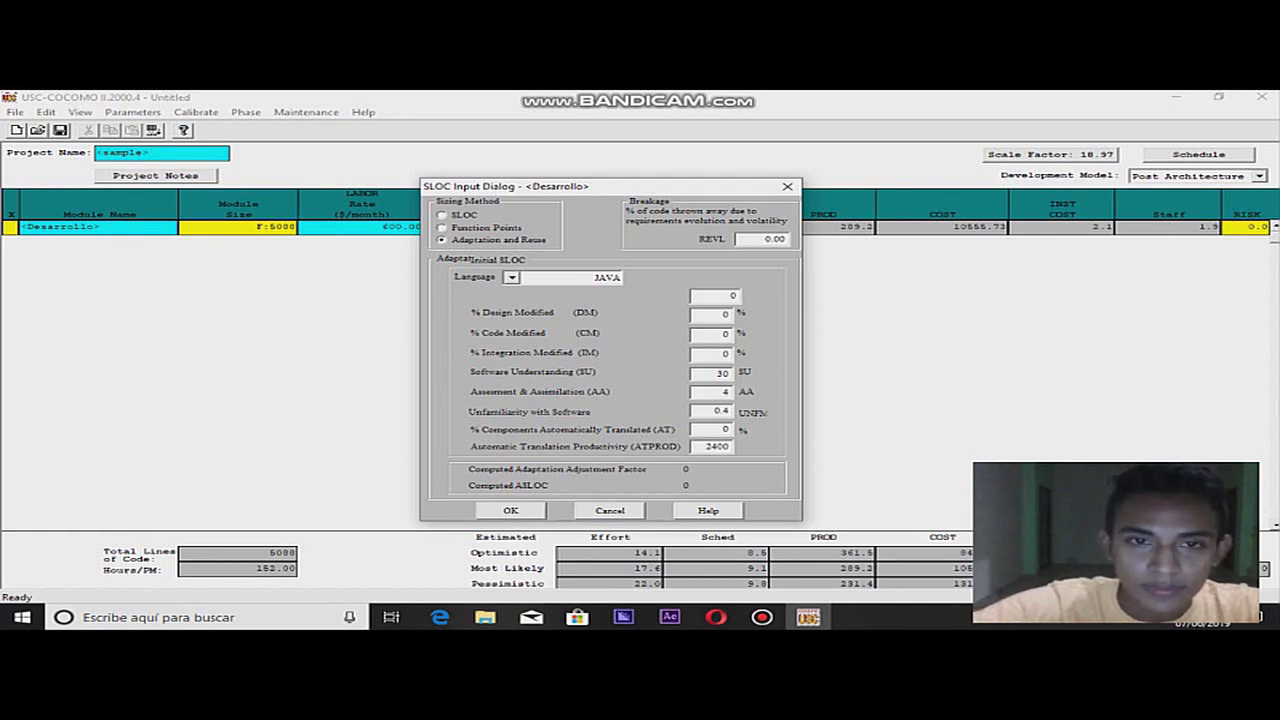
Step: Set Design Modified (DM) to 25%, Code Modified (CM) to 40% and Integration Modified (IM) to 50%
{"action": "key", "text": "Tab"}
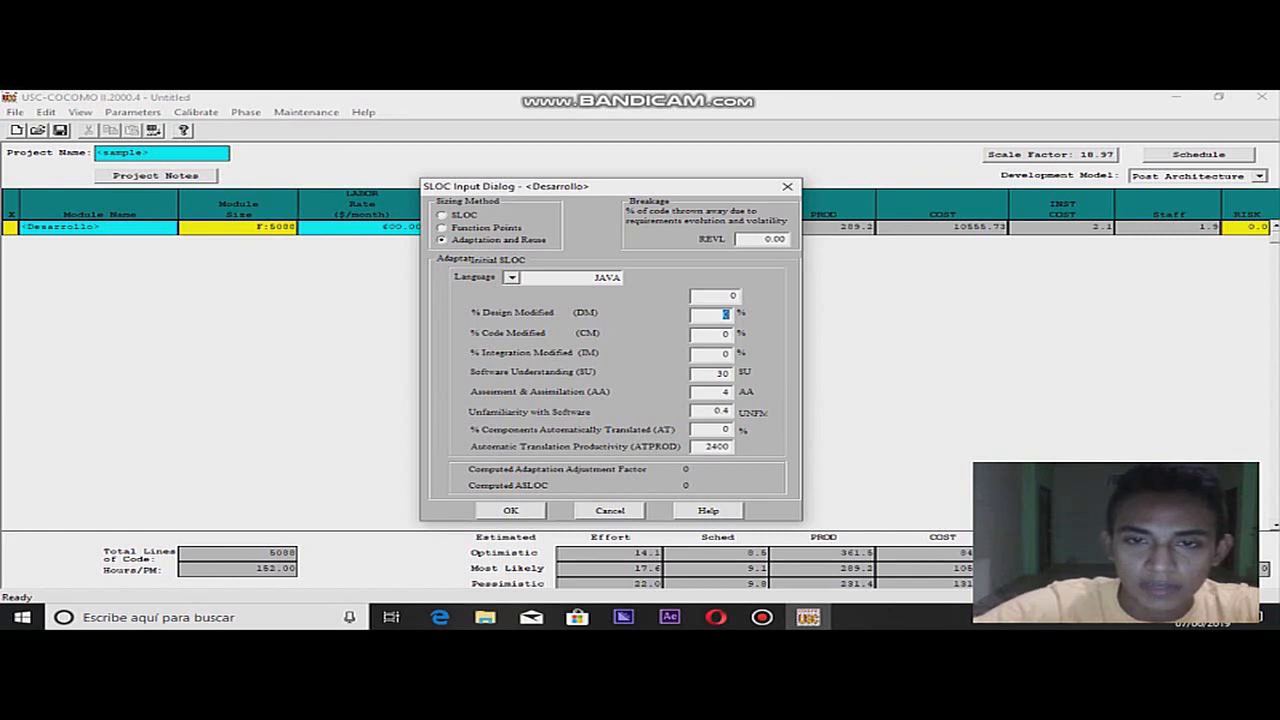
{"action": "type", "text": "25"}
{"action": "key", "text": "Tab"}
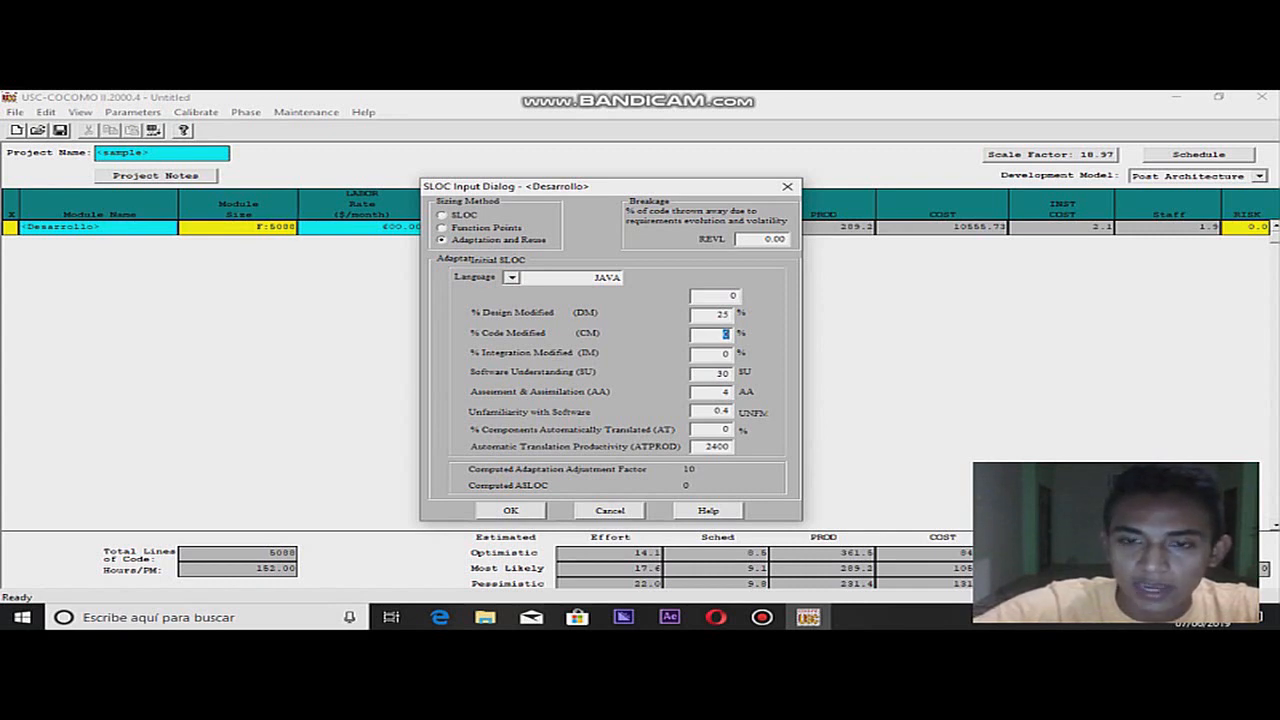
{"action": "type", "text": "40"}
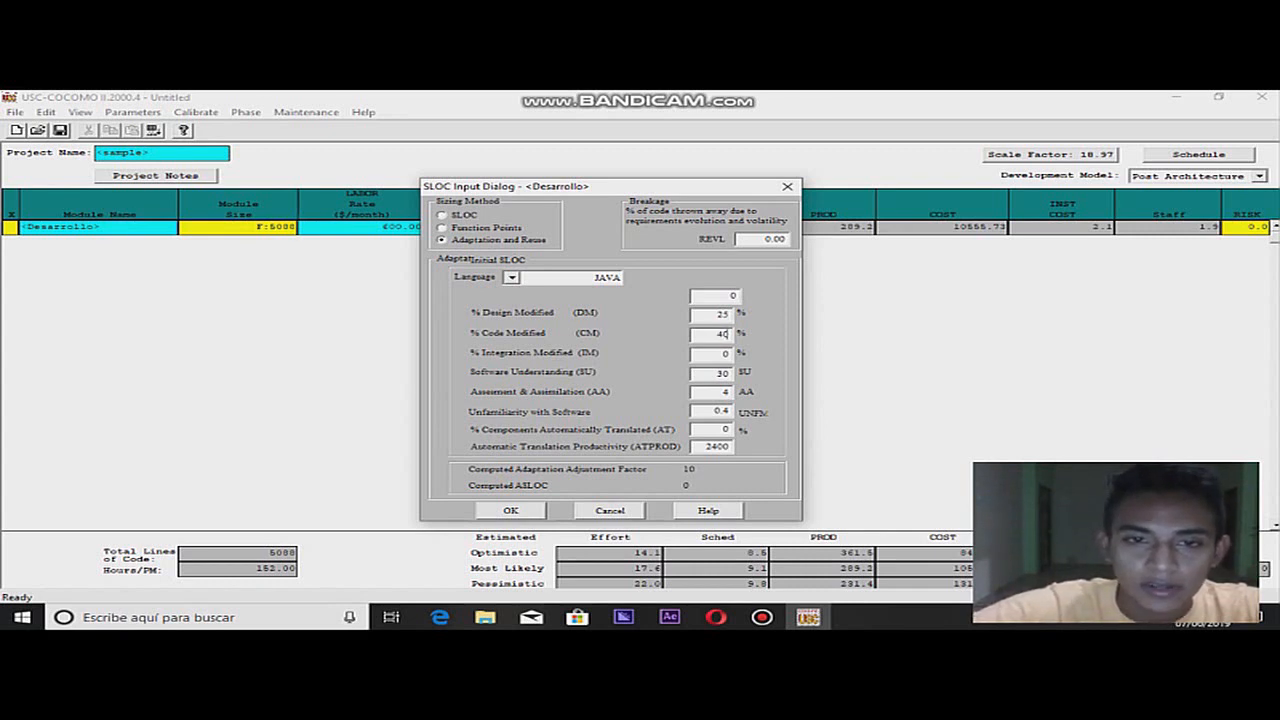
{"action": "key", "text": "Tab"}
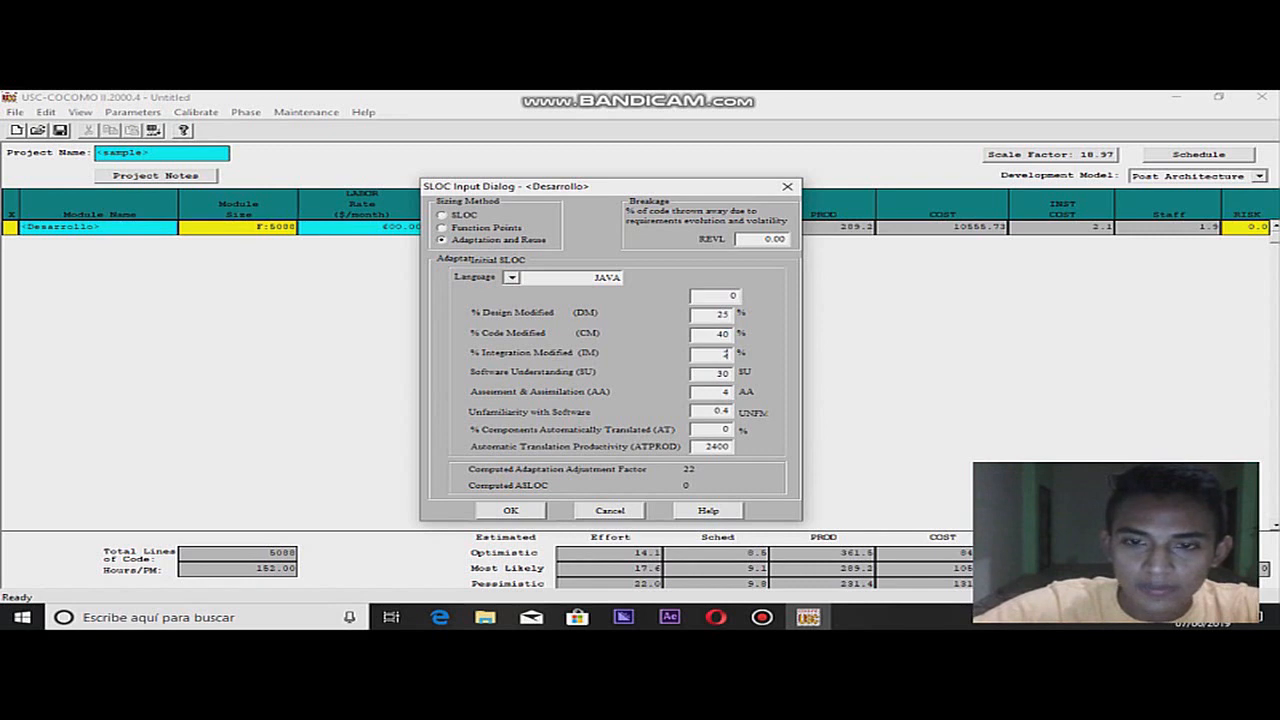
{"action": "type", "text": "50"}
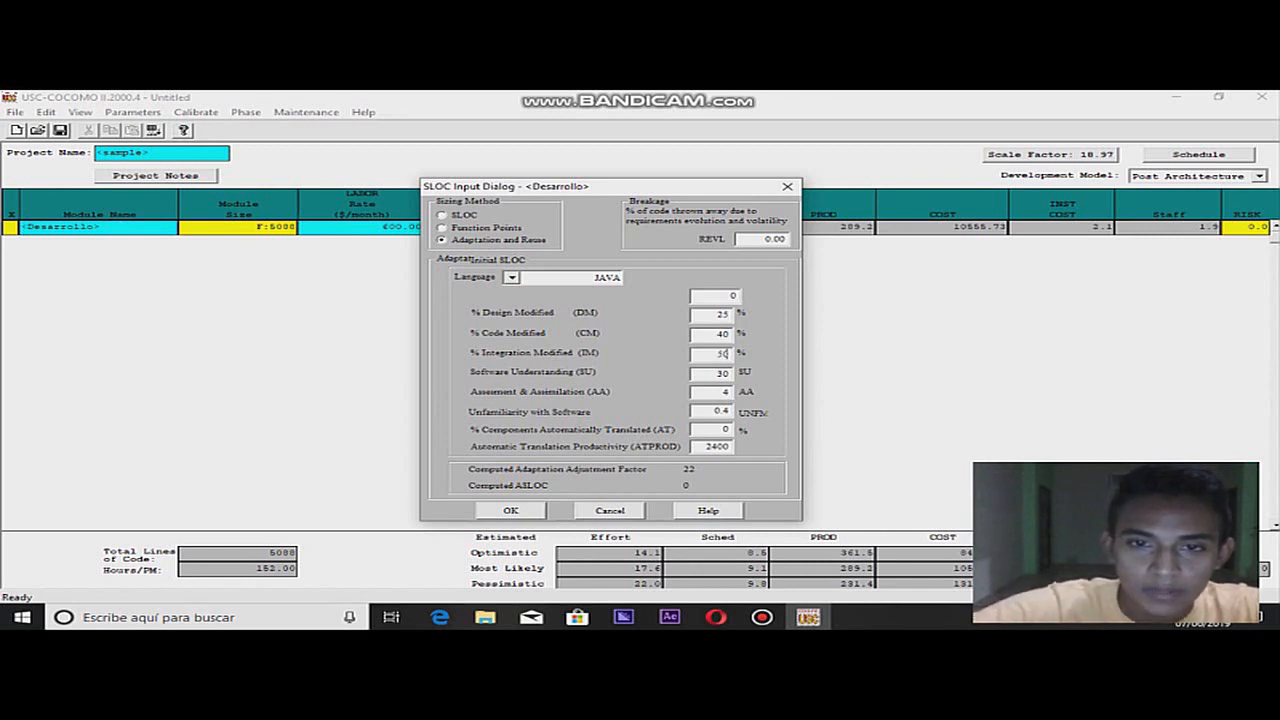
Step: Set the Software Understanding (SU) value to 20 in the adaptation and reuse settings
{"action": "left_click", "coordinate": [722, 373]}
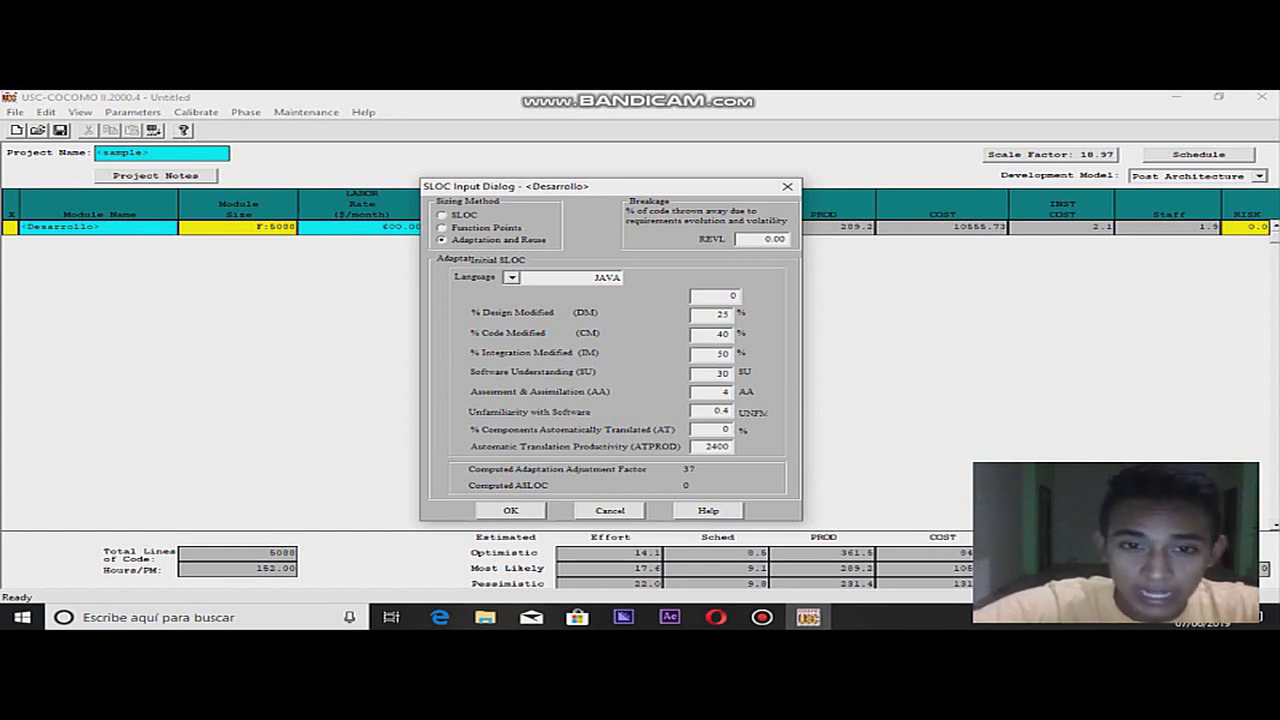
{"action": "double_click", "coordinate": [722, 373]}
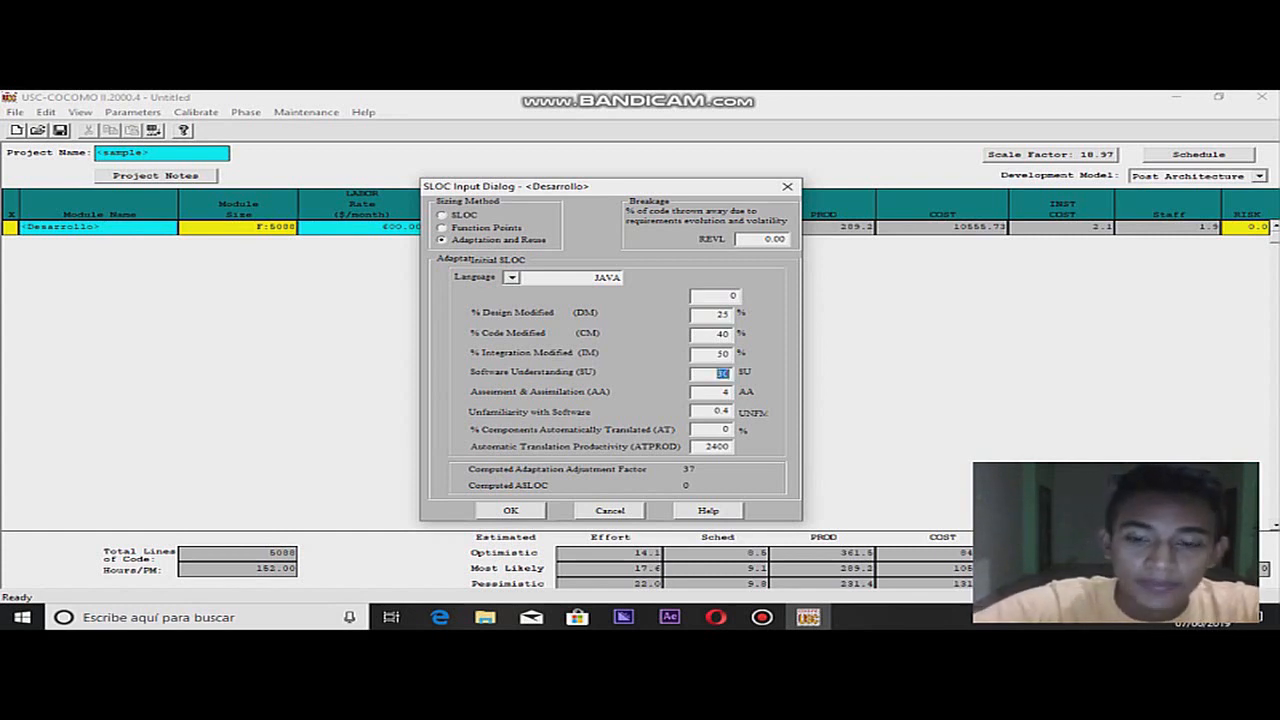
{"action": "key", "text": "BackSpace"}
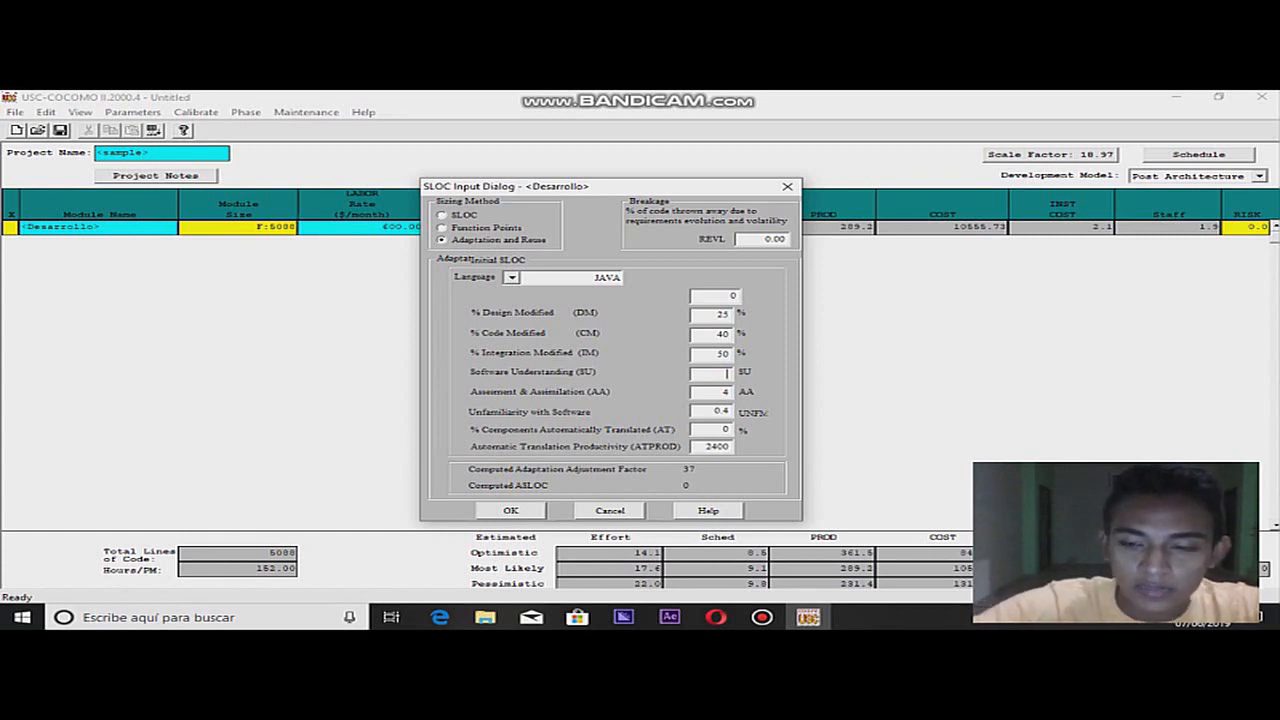
{"action": "type", "text": "20"}
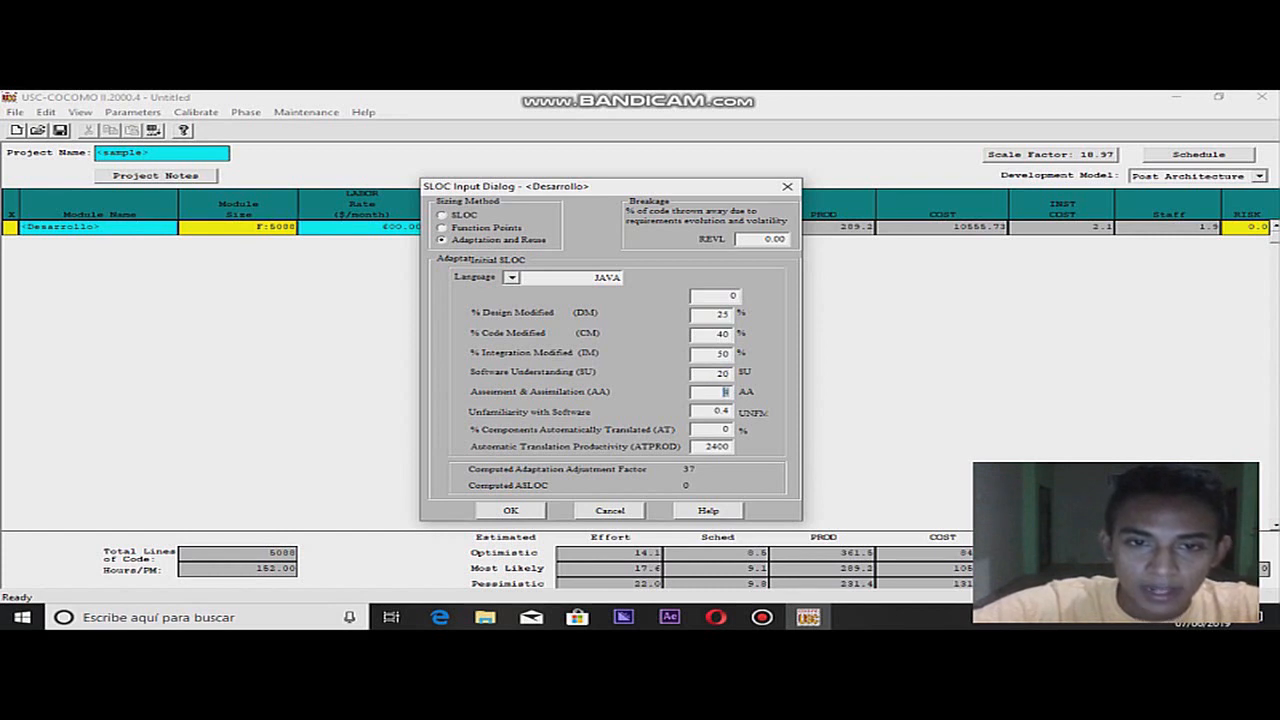
Step: Try to set the Assessment & Assimilation (AA) value to 20
{"action": "double_click", "coordinate": [726, 392]}
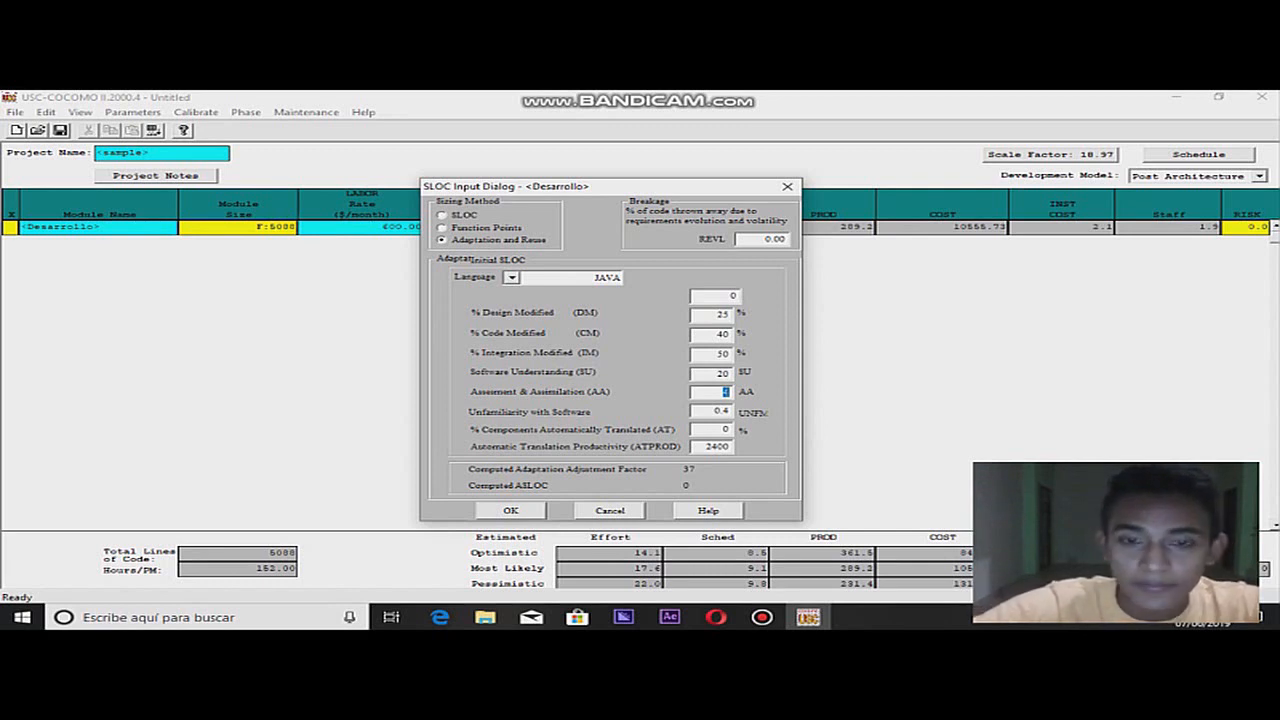
{"action": "type", "text": "20"}
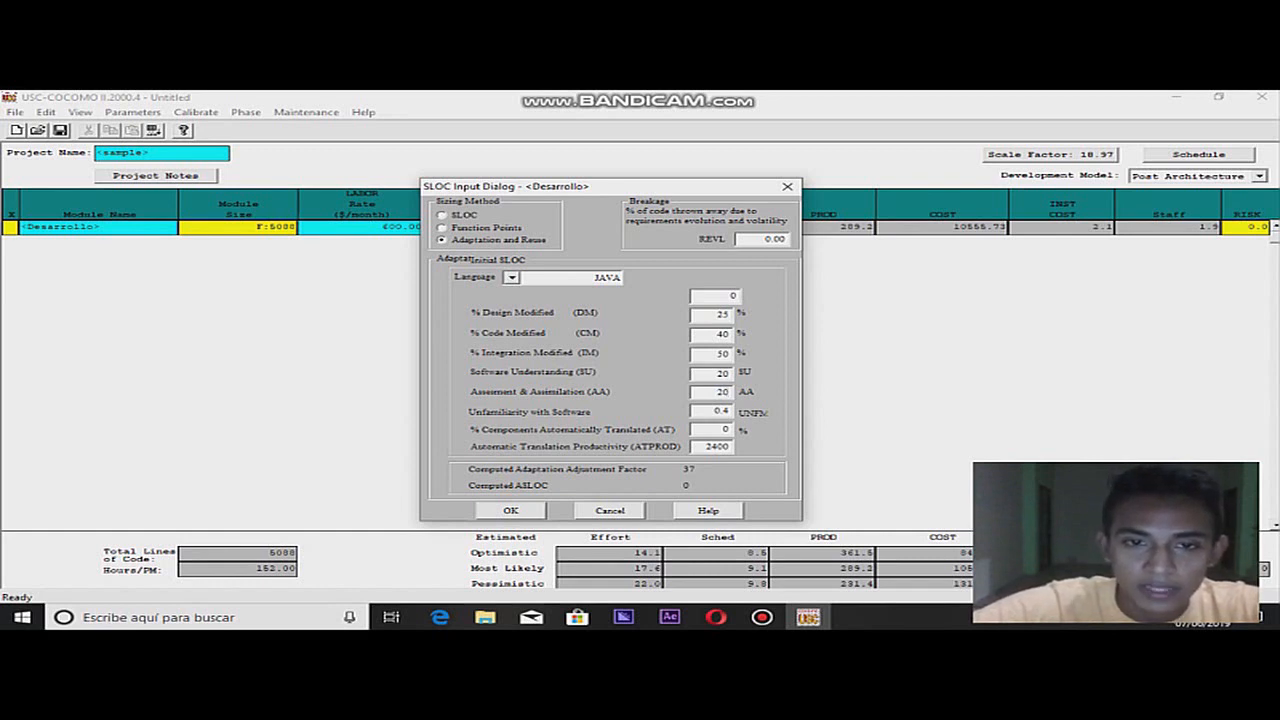
{"action": "key", "text": "Tab"}
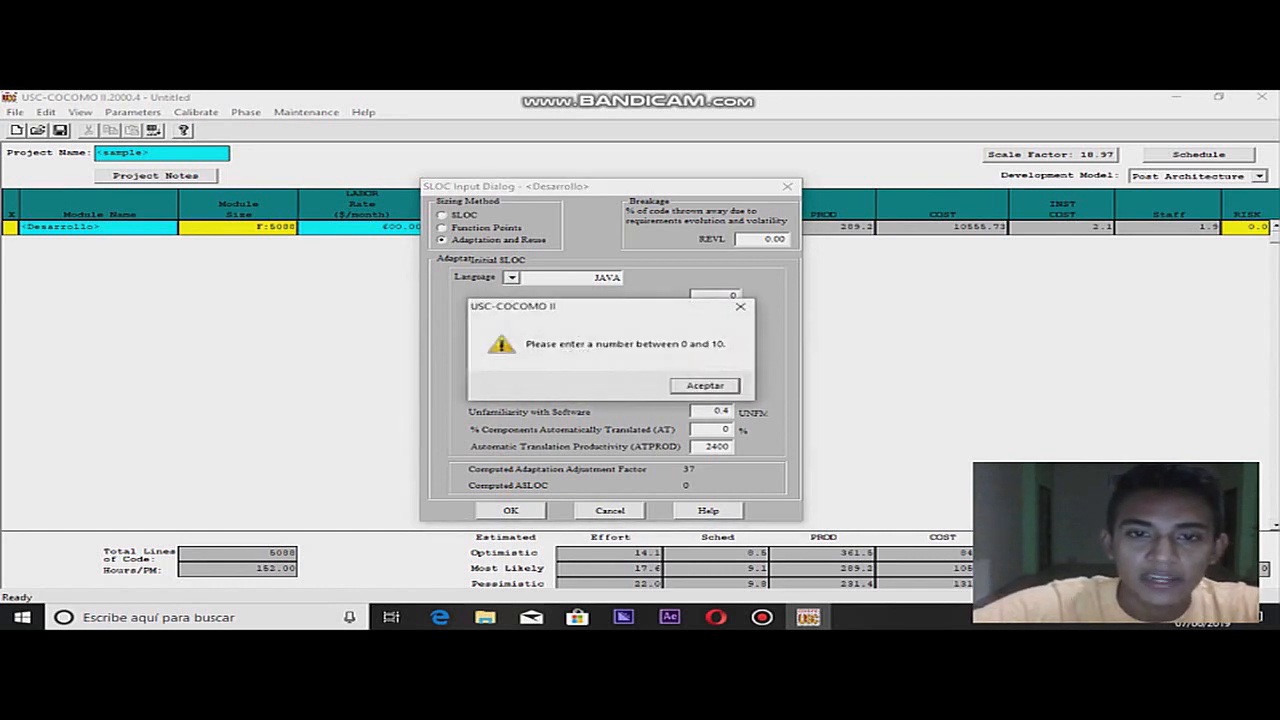
{"action": "key", "text": "Return"}
Step: Set the Assessment & Assimilation (AA) value to 10
{"action": "left_click", "coordinate": [724, 392]}
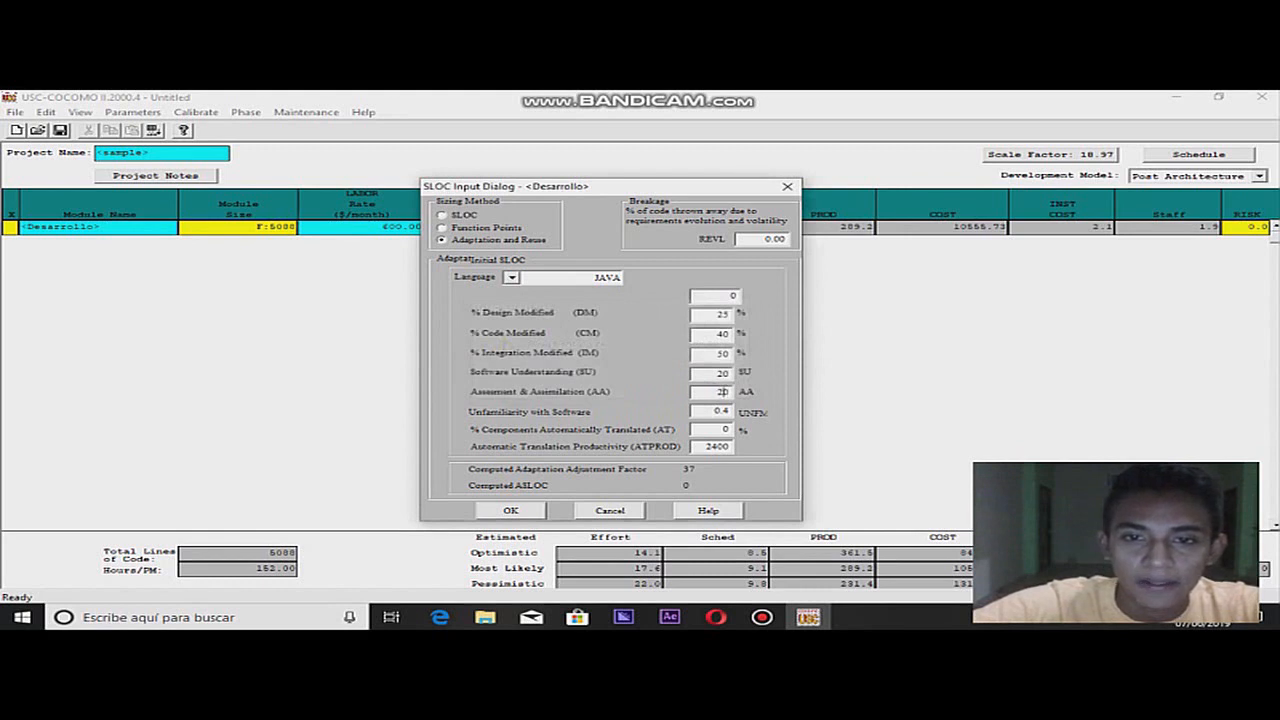
{"action": "double_click", "coordinate": [722, 392]}
{"action": "type", "text": "10"}
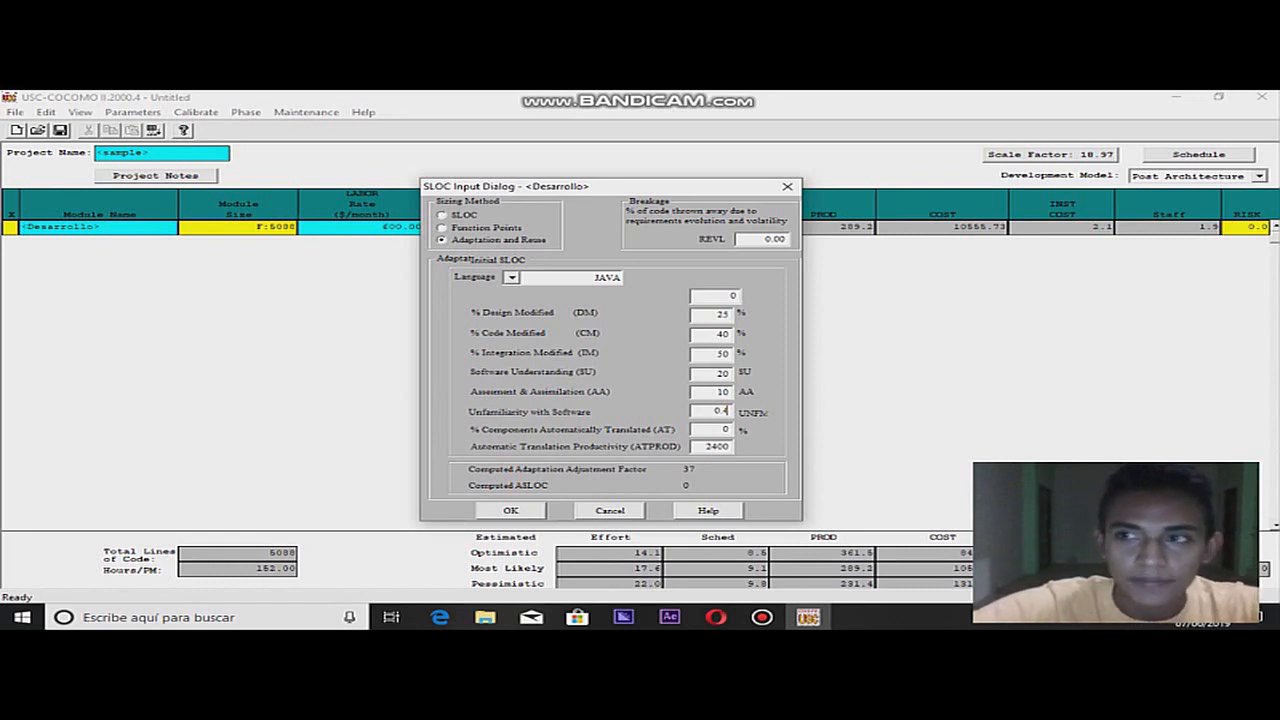
{"action": "left_click_drag", "start_coordinate": [640, 187], "coordinate": [624, 164]}
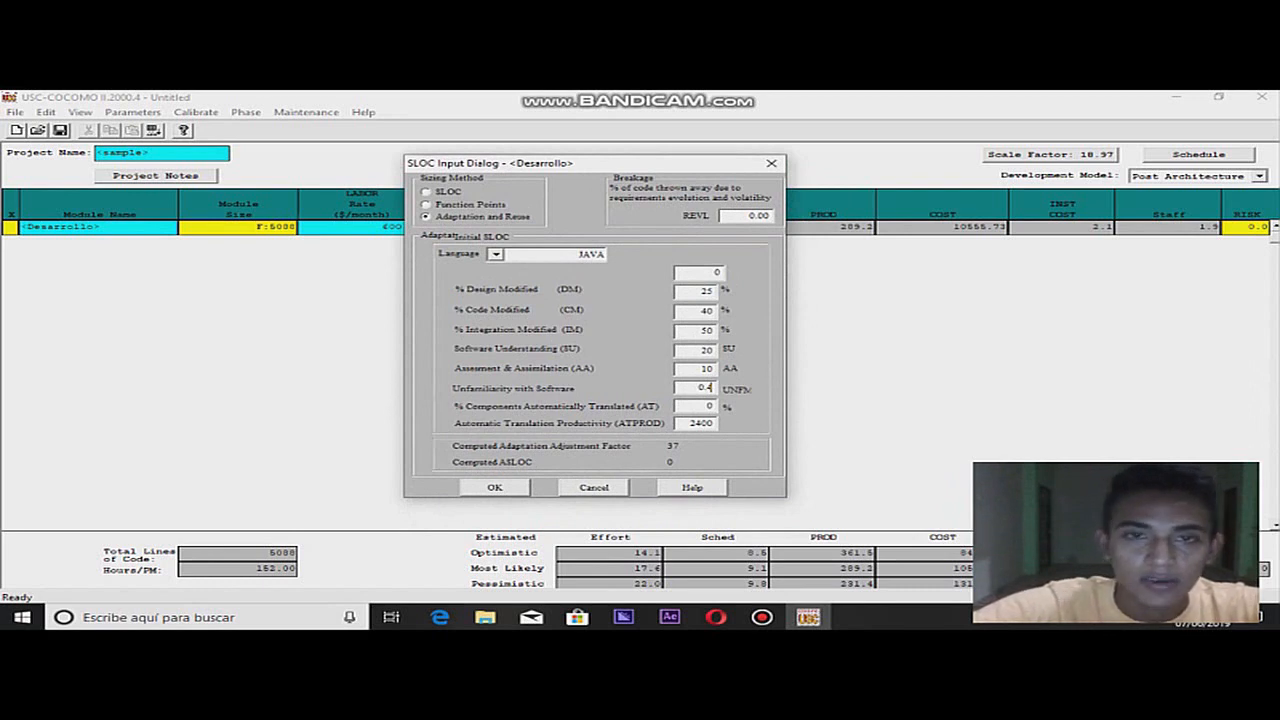
Step: Apply the adaptation and reuse sizing with Unfamiliarity with Software at 0.4, and dismiss the calibration warning
{"action": "key", "text": "Return"}
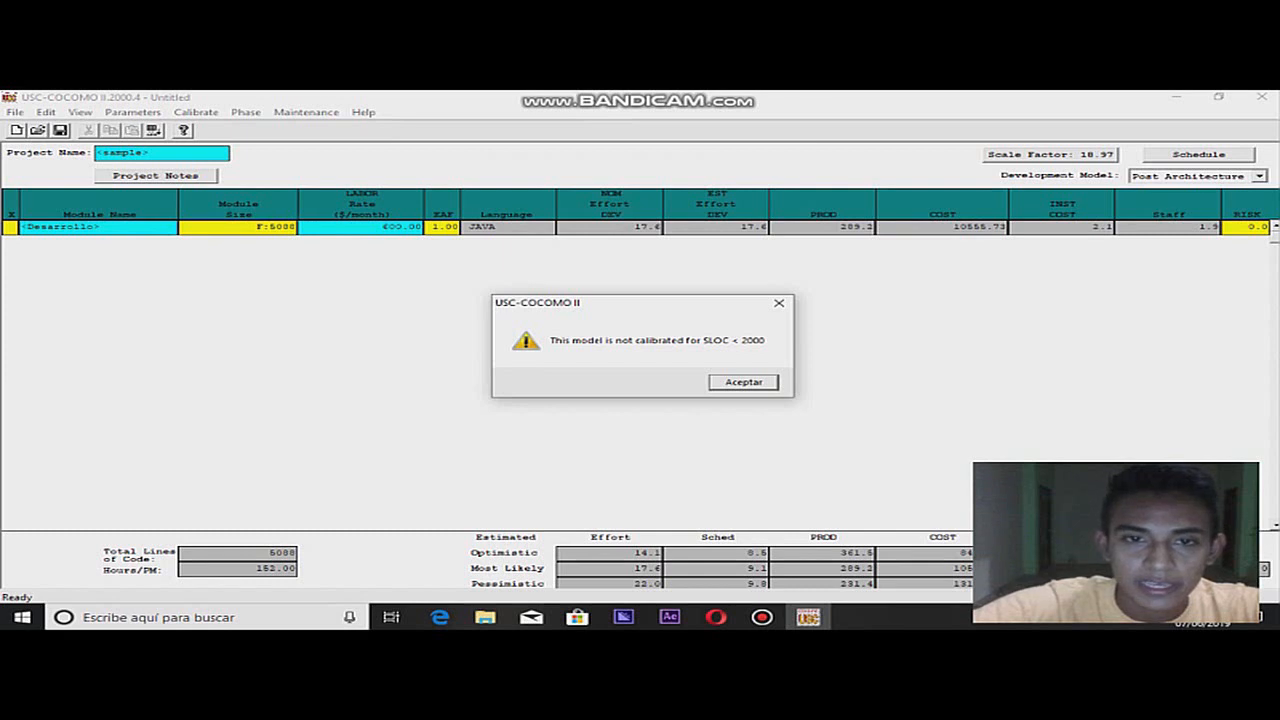
{"action": "left_click_drag", "start_coordinate": [640, 303], "coordinate": [634, 294]}
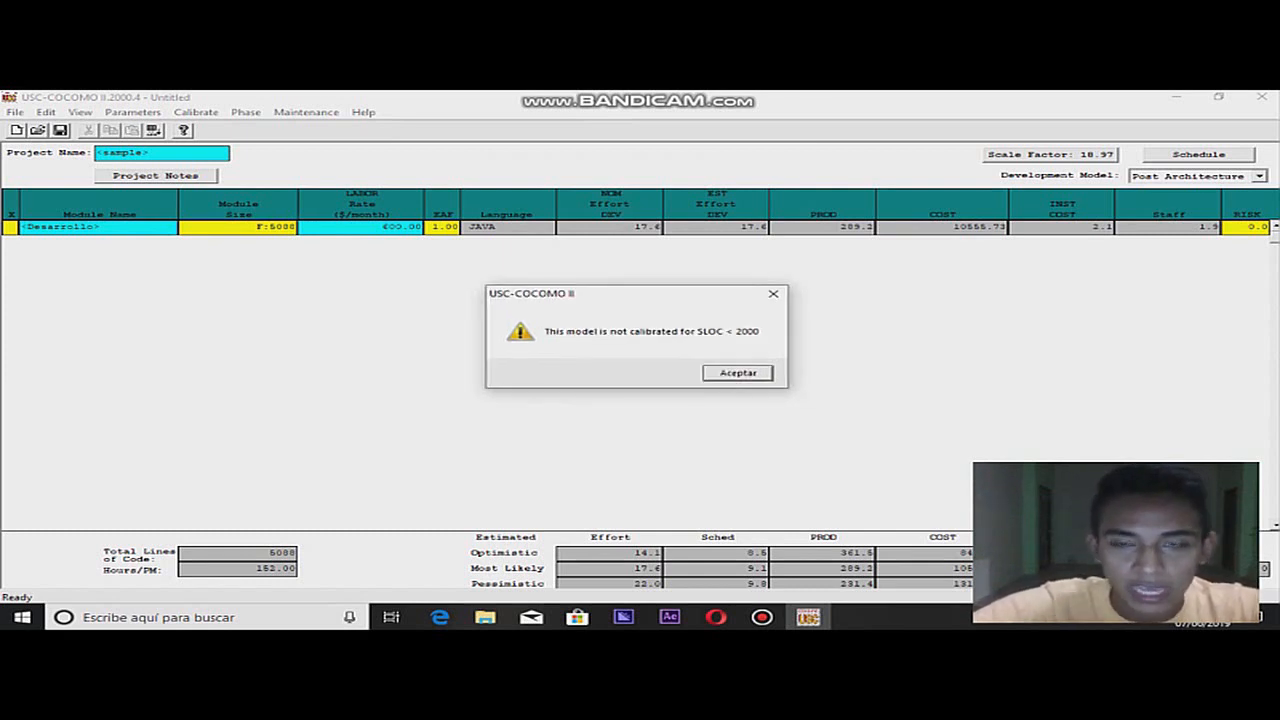
{"action": "left_click_drag", "start_coordinate": [634, 294], "coordinate": [634, 289]}
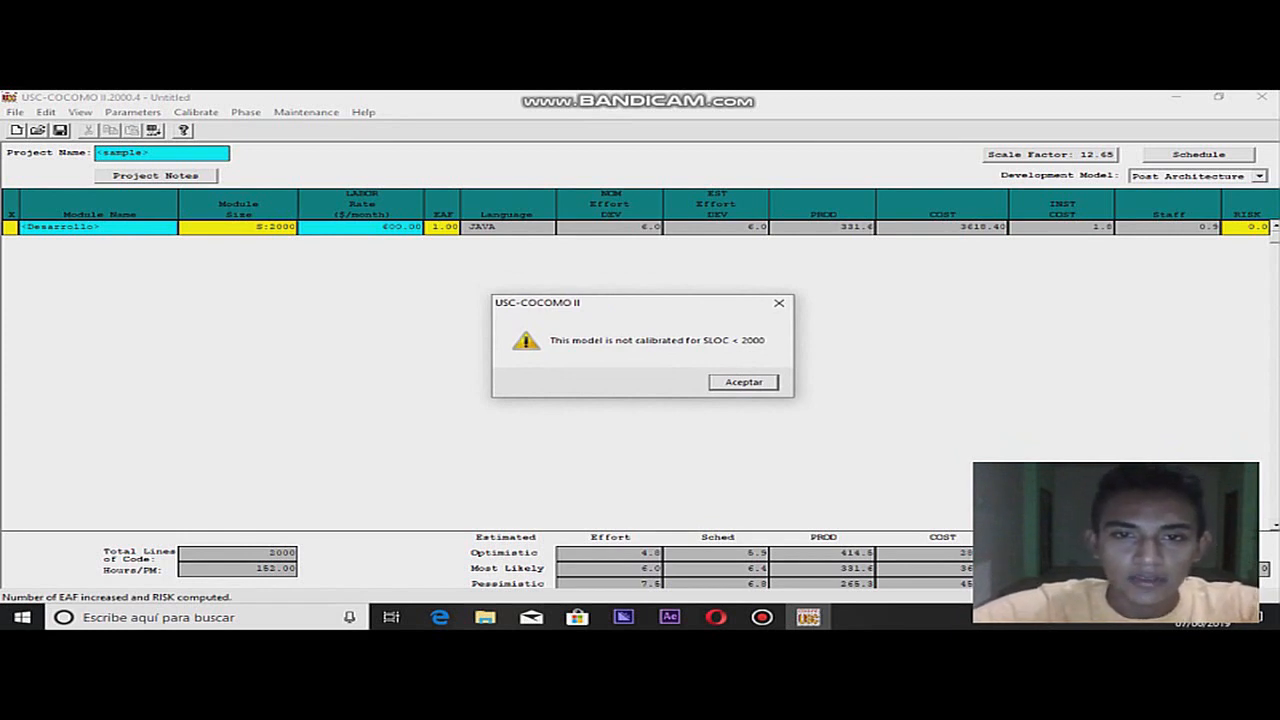
{"action": "left_click_drag", "start_coordinate": [640, 303], "coordinate": [591, 290]}
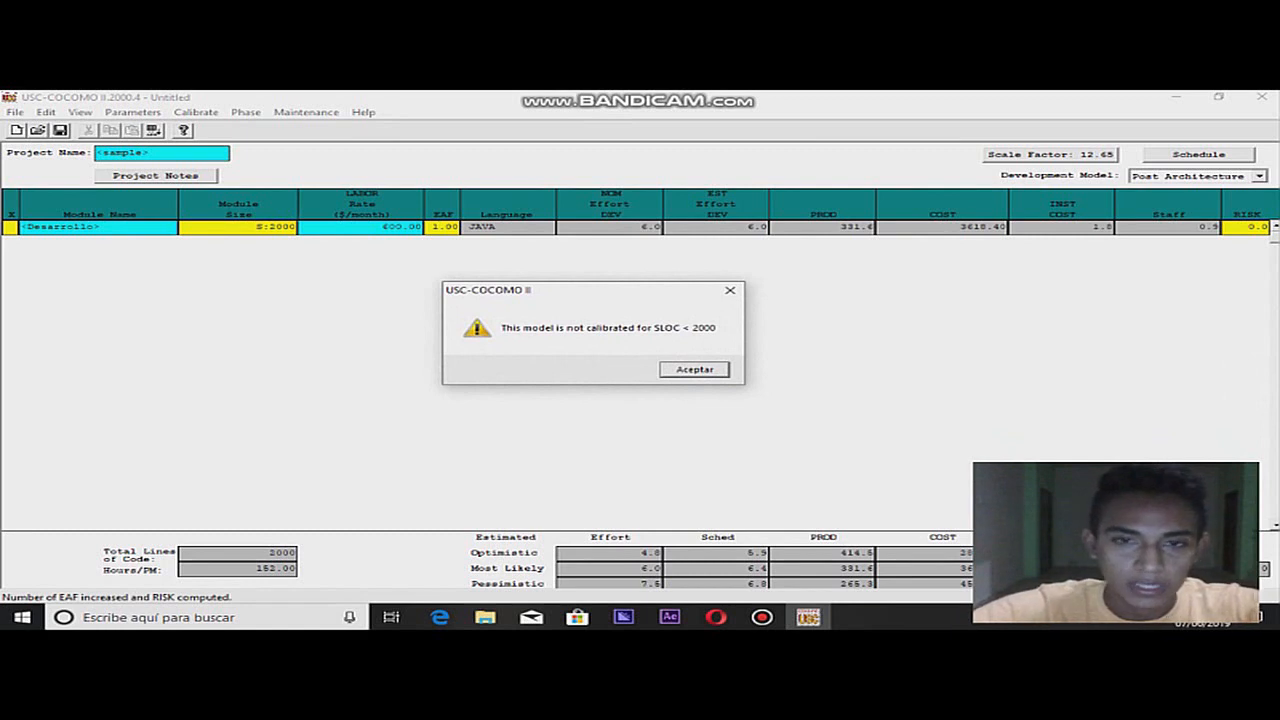
{"action": "left_click_drag", "start_coordinate": [591, 290], "coordinate": [602, 294]}
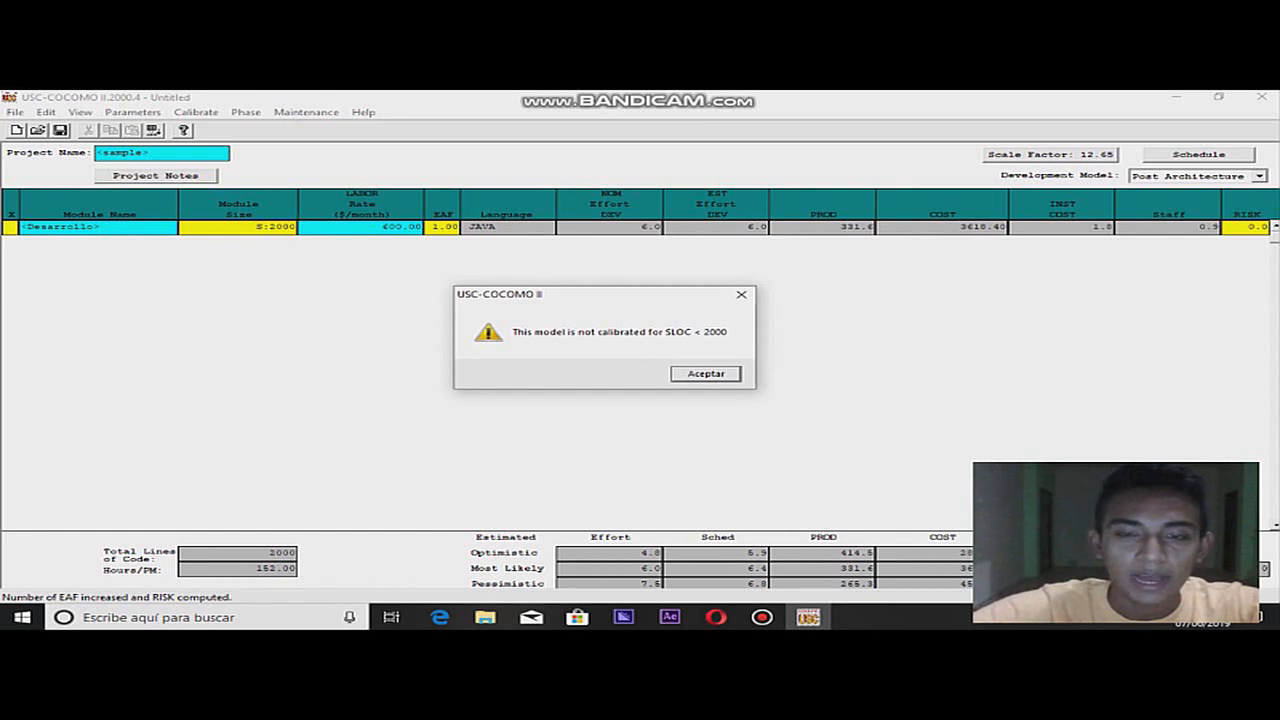
{"action": "key", "text": "Return"}
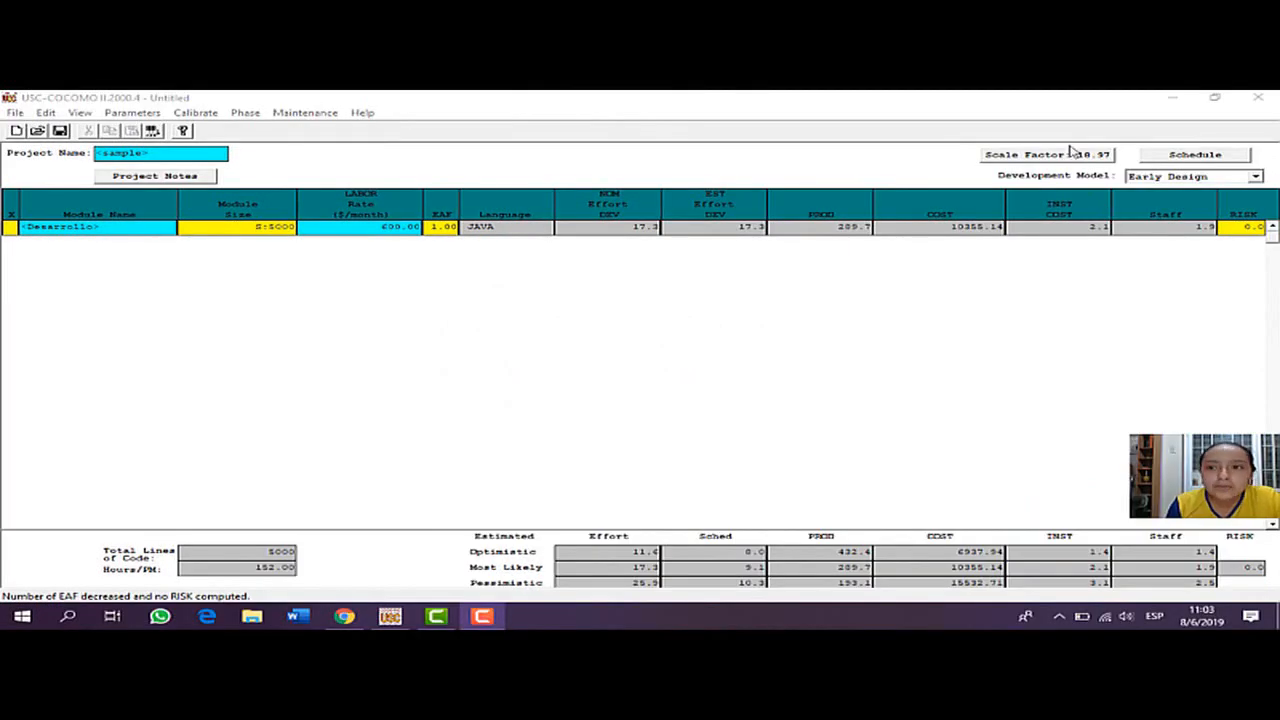
Step: Review the project's scale factor ratings, from precedentedness to process maturity, and accept them as they are
{"action": "left_click", "coordinate": [1063, 159]}
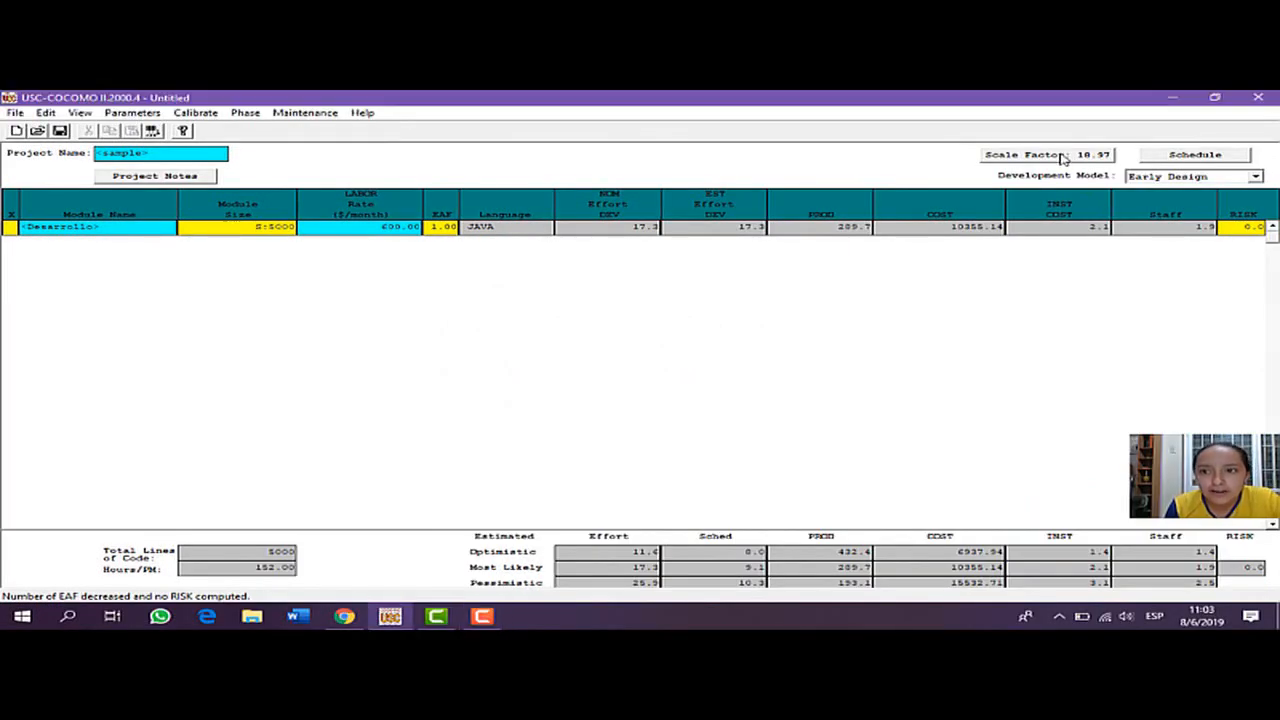
{"action": "left_click", "coordinate": [1063, 159]}
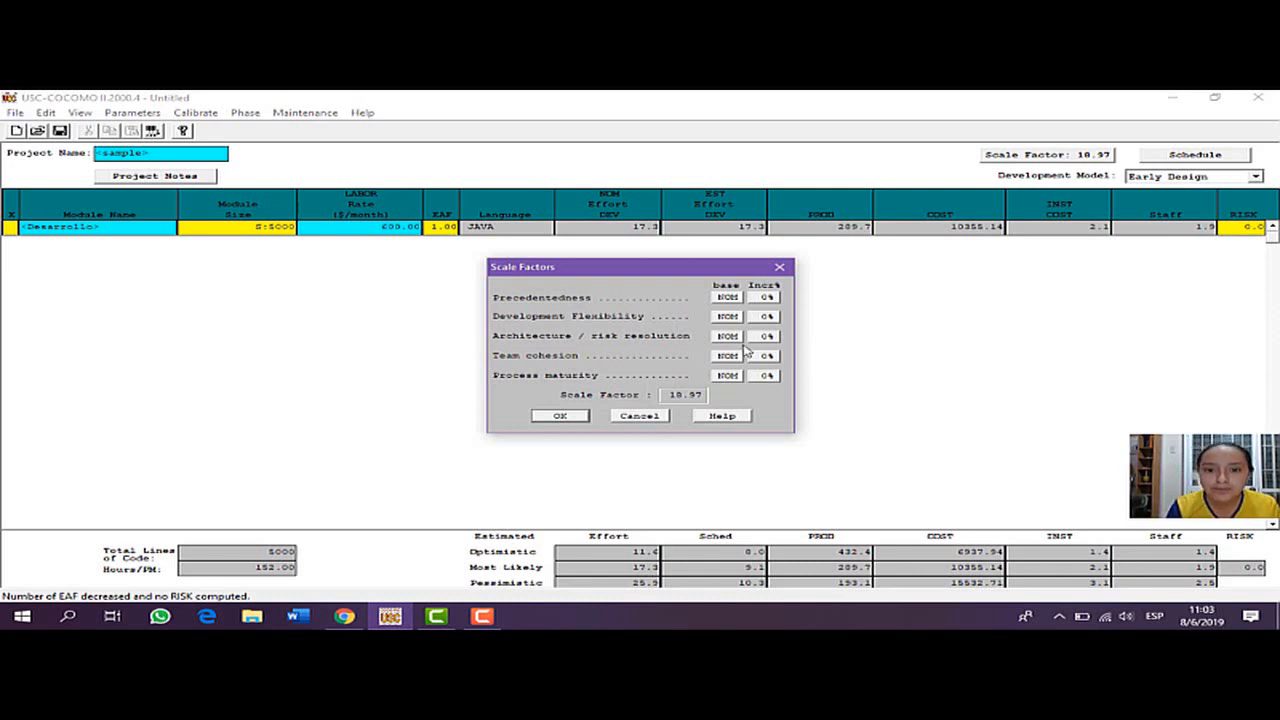
{"action": "left_click", "coordinate": [561, 416]}
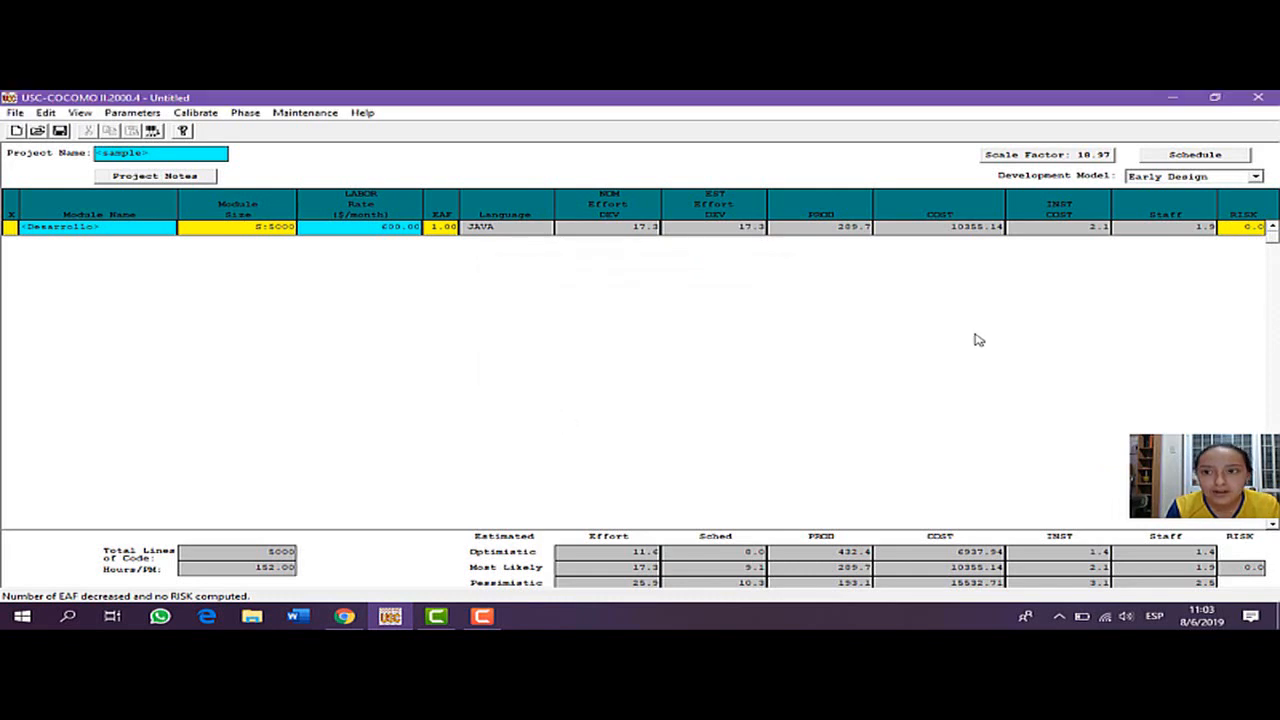
Step: Check the available development models with Early Design selected, and switch the project to Post Architecture
{"action": "left_click", "coordinate": [1237, 180]}
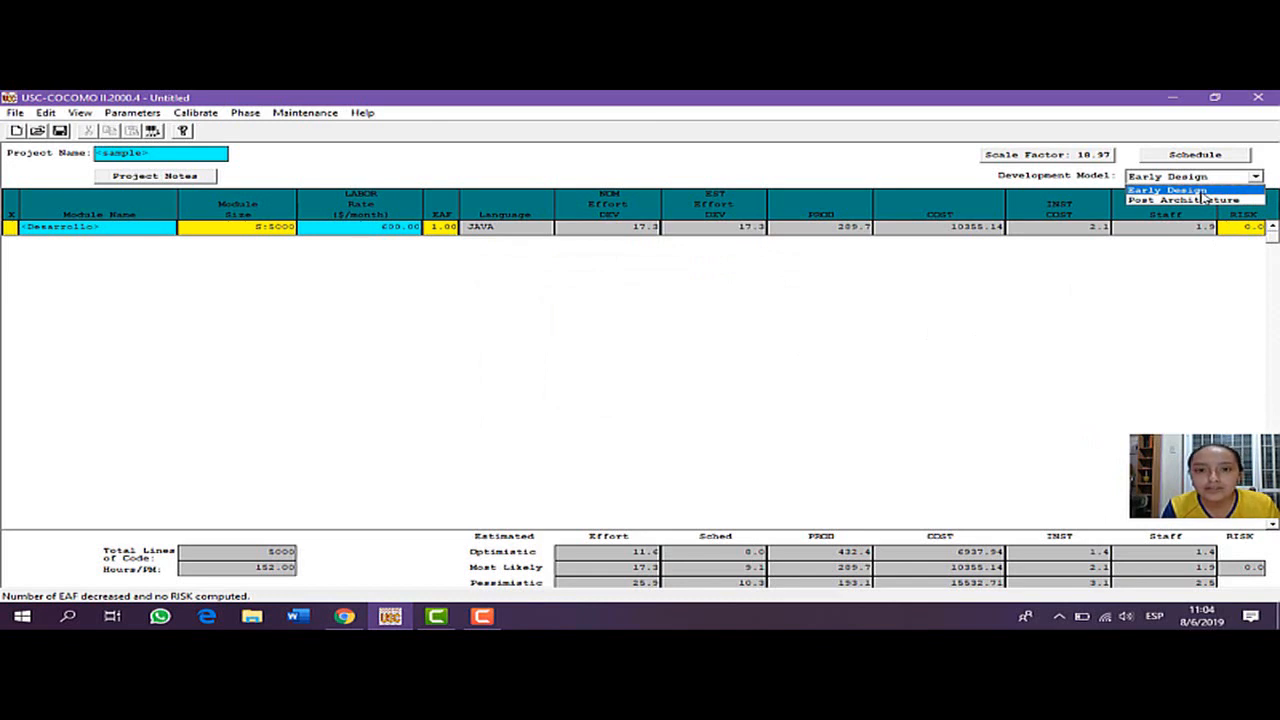
{"action": "left_click", "coordinate": [1203, 191]}
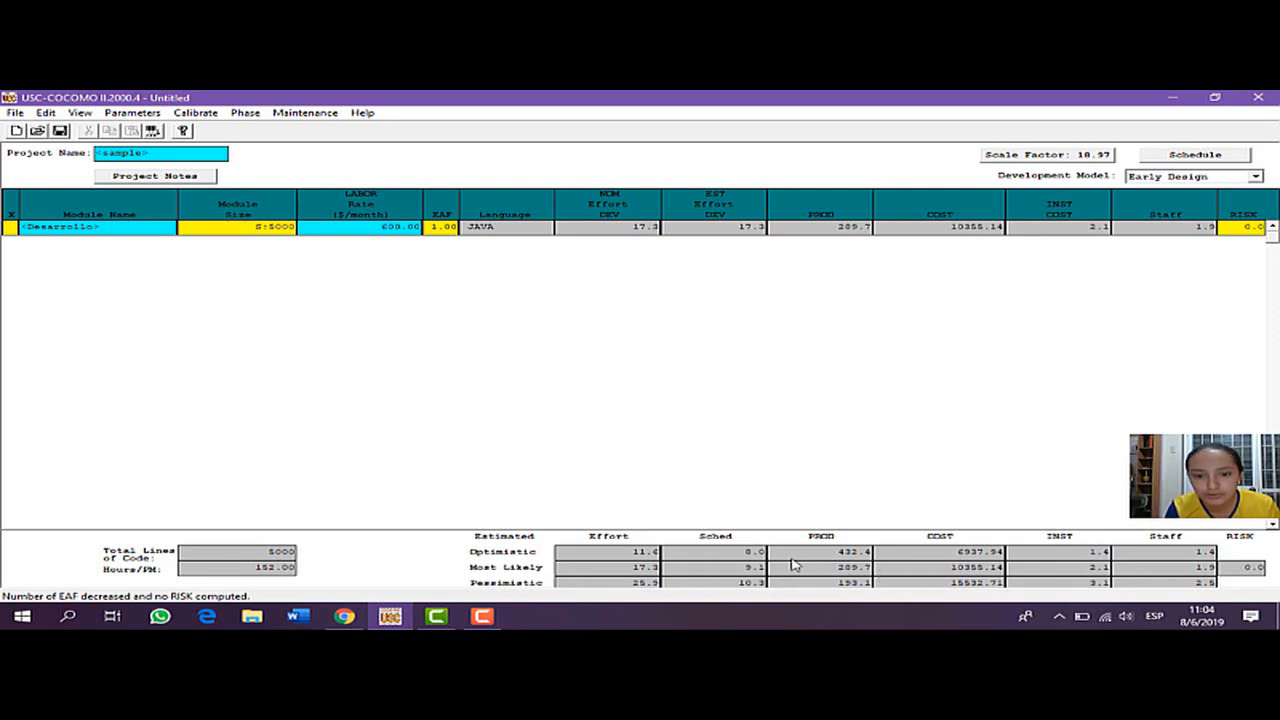
{"action": "left_click", "coordinate": [1255, 176]}
{"action": "left_click", "coordinate": [1185, 200]}
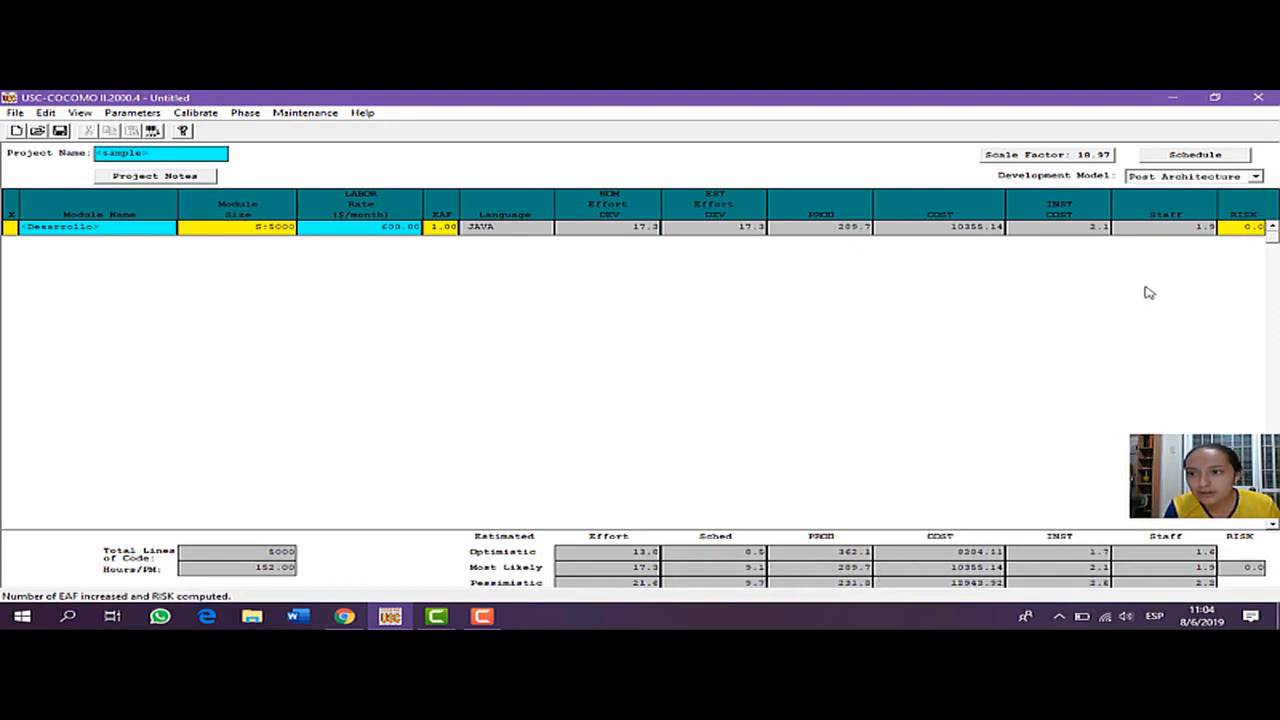